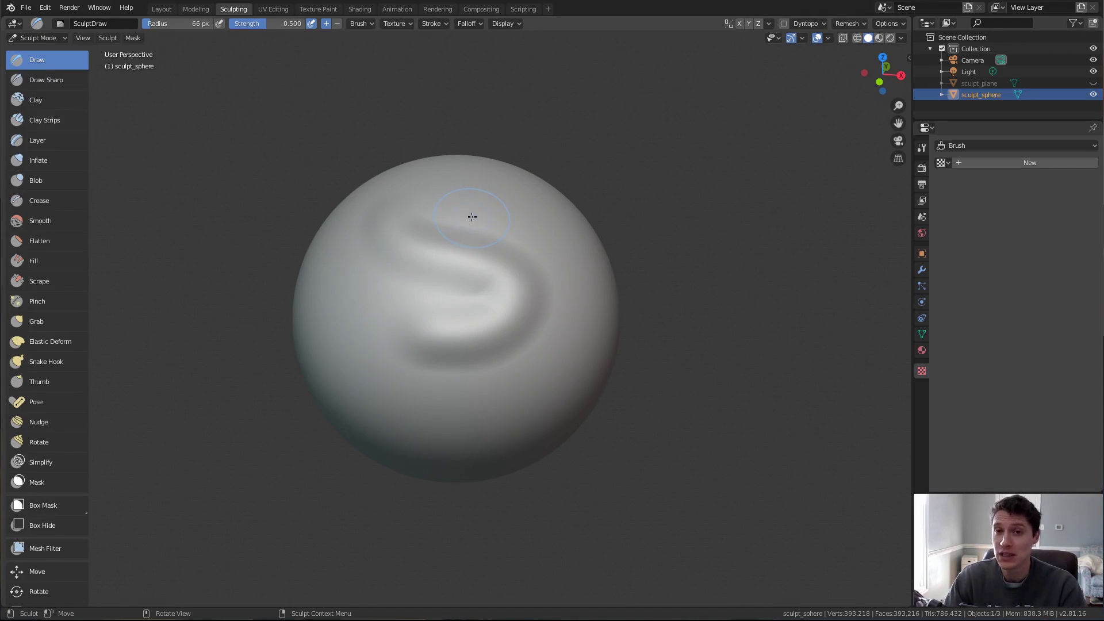
Step: Set the Draw brush's falloff to Custom and inspect its curve points
{"action": "scroll", "coordinate": [469, 189], "scroll_direction": "up", "scroll_amount": 2}
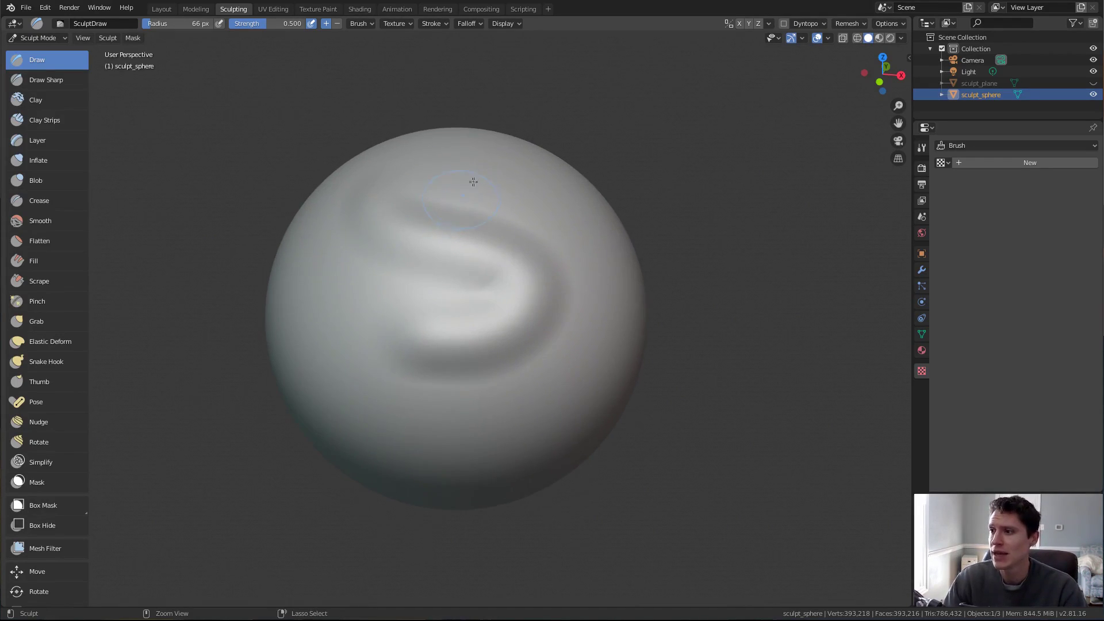
{"action": "left_click", "coordinate": [469, 24]}
{"action": "left_click", "coordinate": [457, 47]}
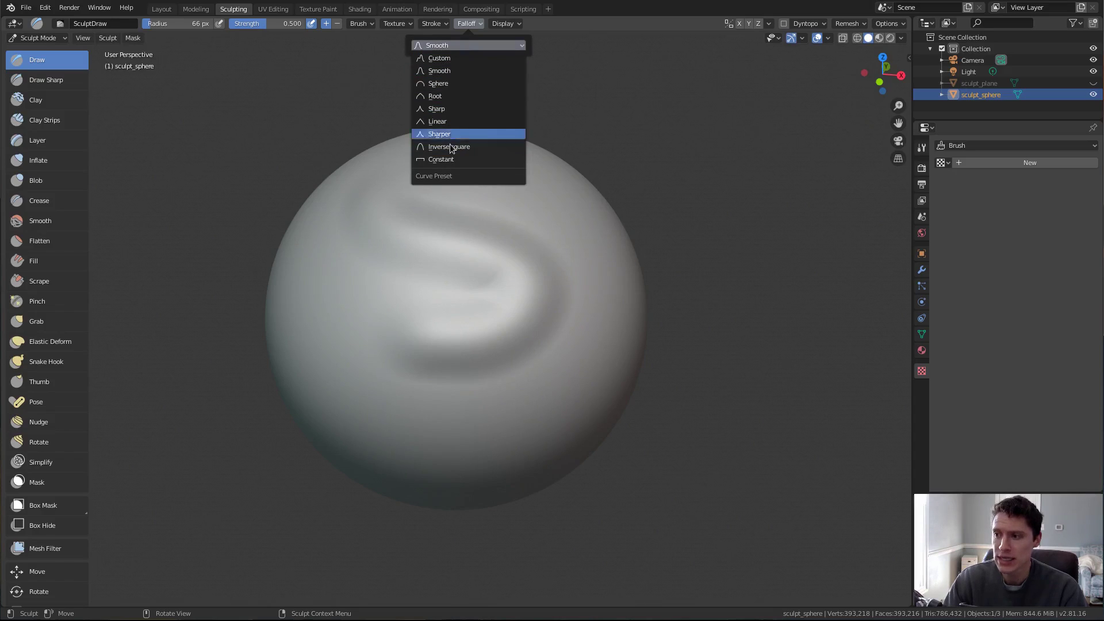
{"action": "left_click", "coordinate": [438, 59]}
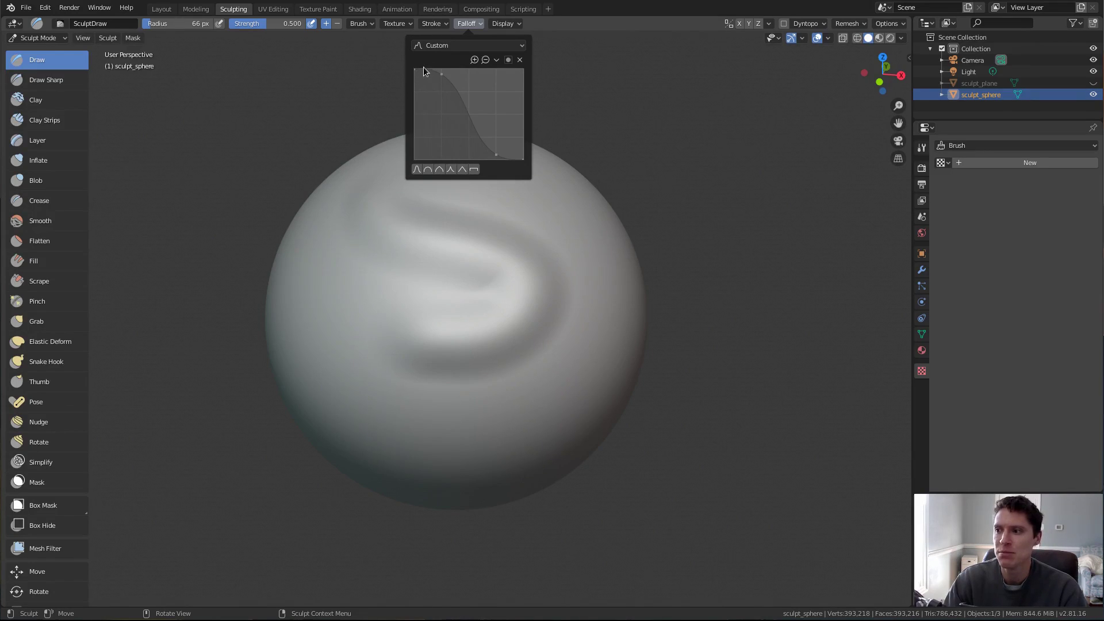
{"action": "left_click", "coordinate": [496, 154]}
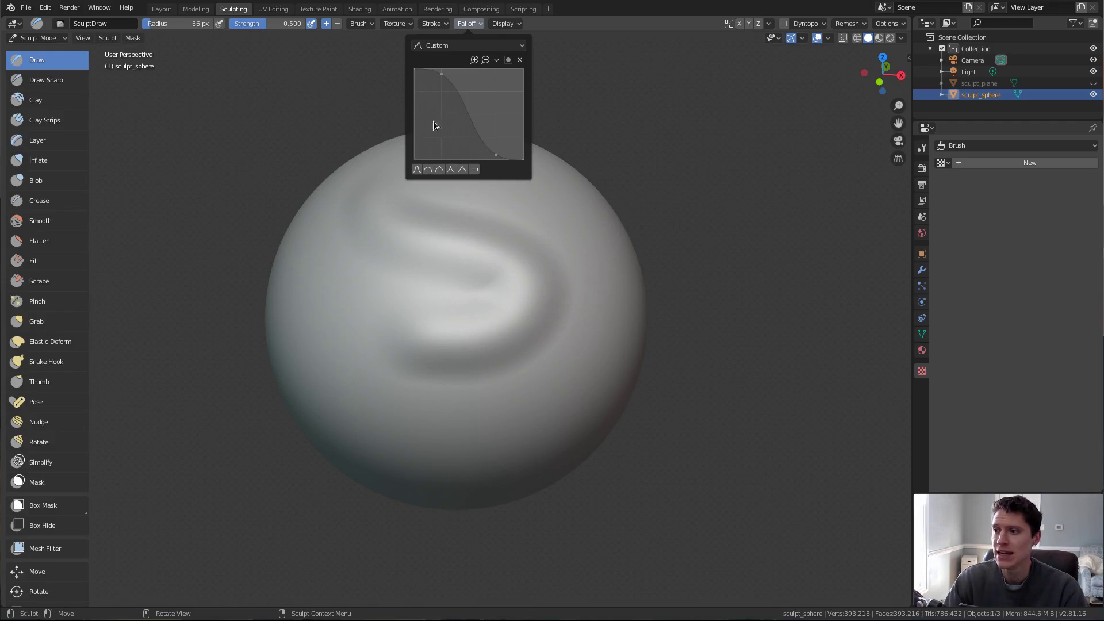
{"action": "scroll", "coordinate": [365, 123], "scroll_direction": "up", "scroll_amount": 2}
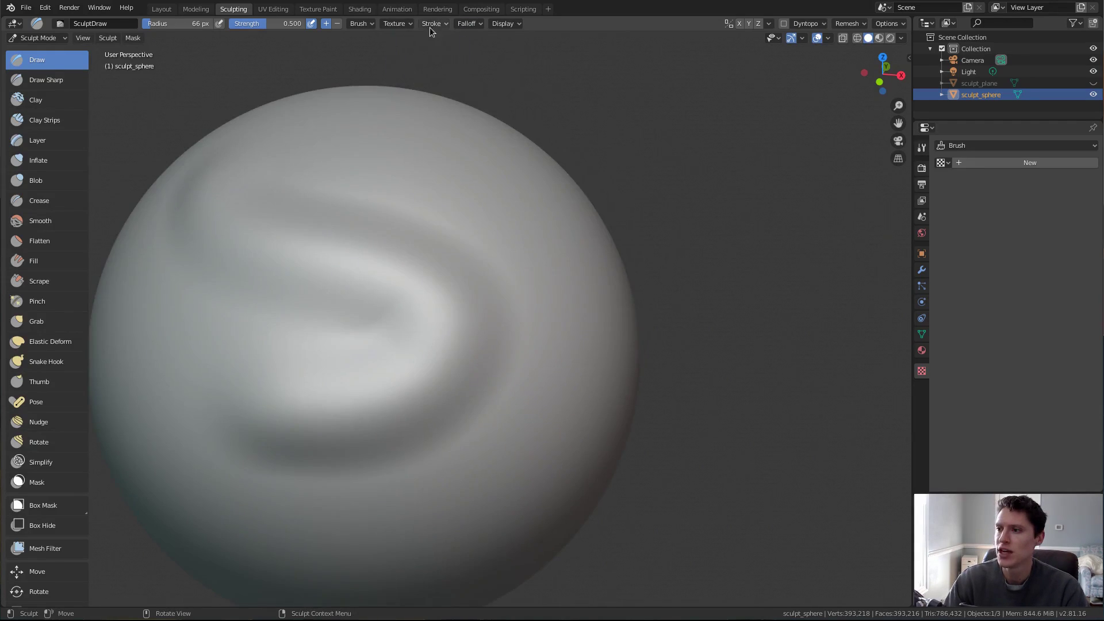
Step: Raise a single bump on top of the sphere using the Drag Dot stroke method and a brush strength of 1.000
{"action": "left_click", "coordinate": [433, 23]}
{"action": "left_click", "coordinate": [452, 45]}
{"action": "left_click", "coordinate": [453, 96]}
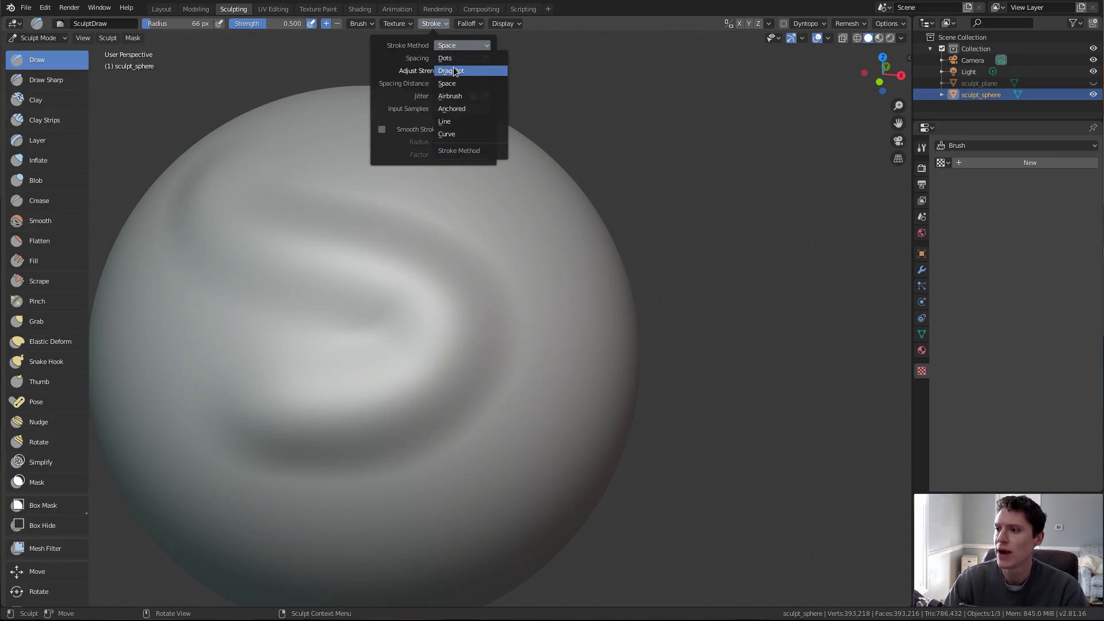
{"action": "key", "text": "shift+f"}
{"action": "left_click", "coordinate": [369, 94]}
{"action": "middle_click_drag", "start_coordinate": [370, 94], "coordinate": [330, 156], "text": "shift"}
{"action": "left_click_drag", "start_coordinate": [330, 155], "coordinate": [332, 153]}
Step: Annotate a rectangle that frames one half of the bump's side profile, from its centre outward
{"action": "mouse_move", "coordinate": [437, 114]}
{"action": "middle_mouse_down", "text": "ctrl"}
{"action": "mouse_move", "coordinate": [453, 189]}
{"action": "mouse_move", "coordinate": [575, 136]}
{"action": "mouse_move", "coordinate": [631, 172]}
{"action": "mouse_move", "coordinate": [575, 174]}
{"action": "mouse_move", "coordinate": [604, 167]}
{"action": "mouse_move", "coordinate": [567, 156]}
{"action": "middle_mouse_up", "text": "ctrl"}
{"action": "scroll", "coordinate": [453, 189], "scroll_direction": "down", "scroll_amount": 10}
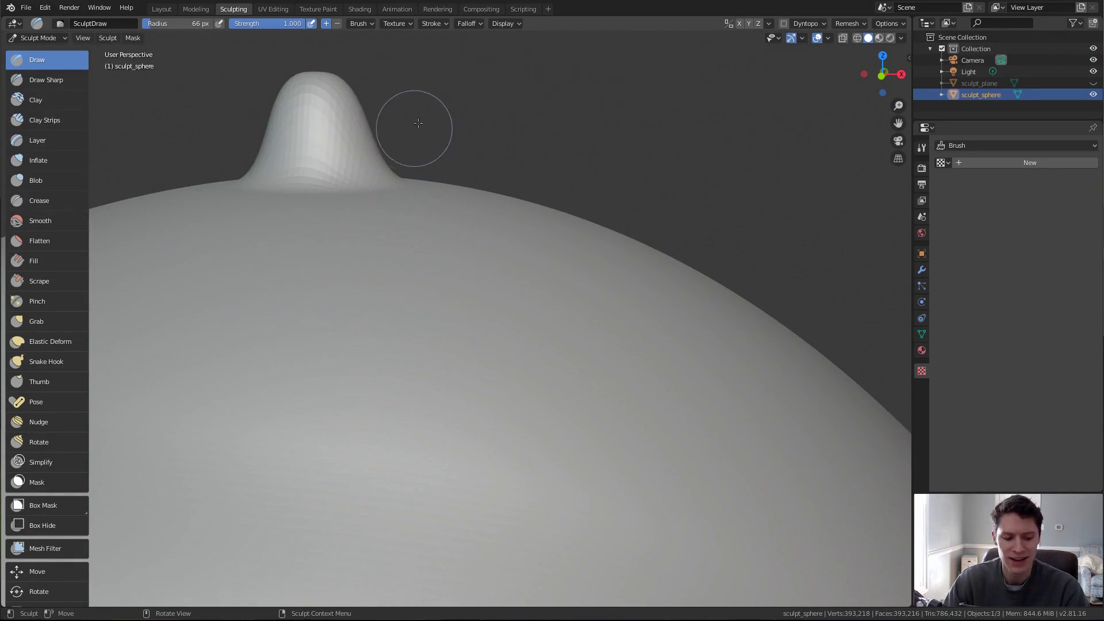
{"action": "key", "text": "d"}
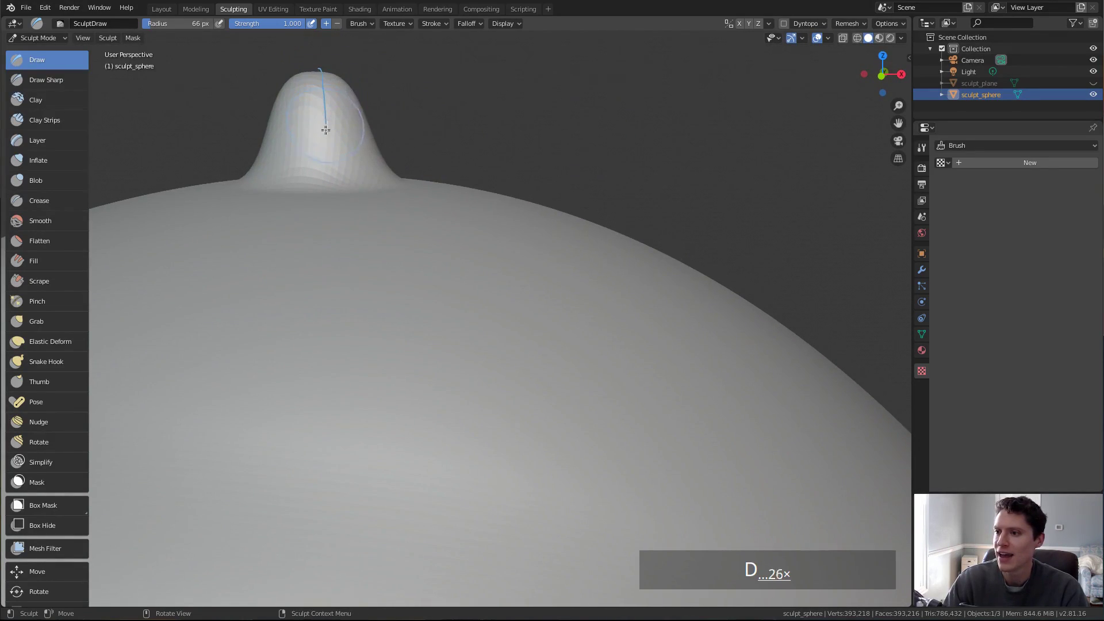
{"action": "mouse_move", "coordinate": [409, 174]}
{"action": "left_mouse_down"}
{"action": "mouse_move", "coordinate": [463, 128]}
{"action": "mouse_move", "coordinate": [330, 67]}
{"action": "left_mouse_up"}
Step: Place a pointed bump in front of the first one using the sharp falloff curve preset and a 79 px brush radius
{"action": "left_click", "coordinate": [469, 24]}
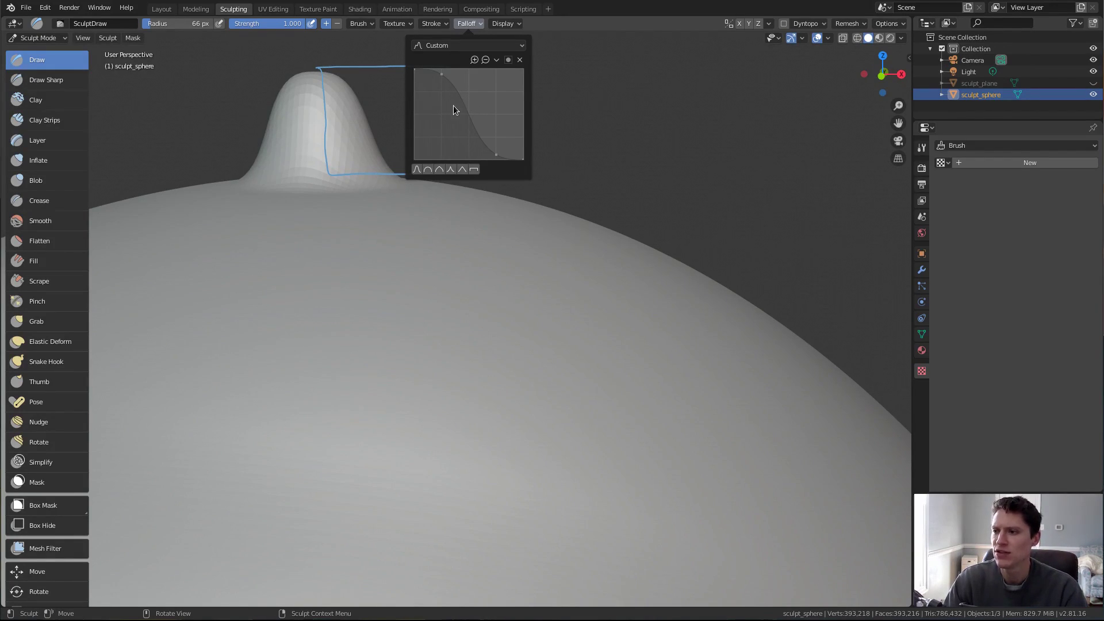
{"action": "left_click", "coordinate": [451, 170]}
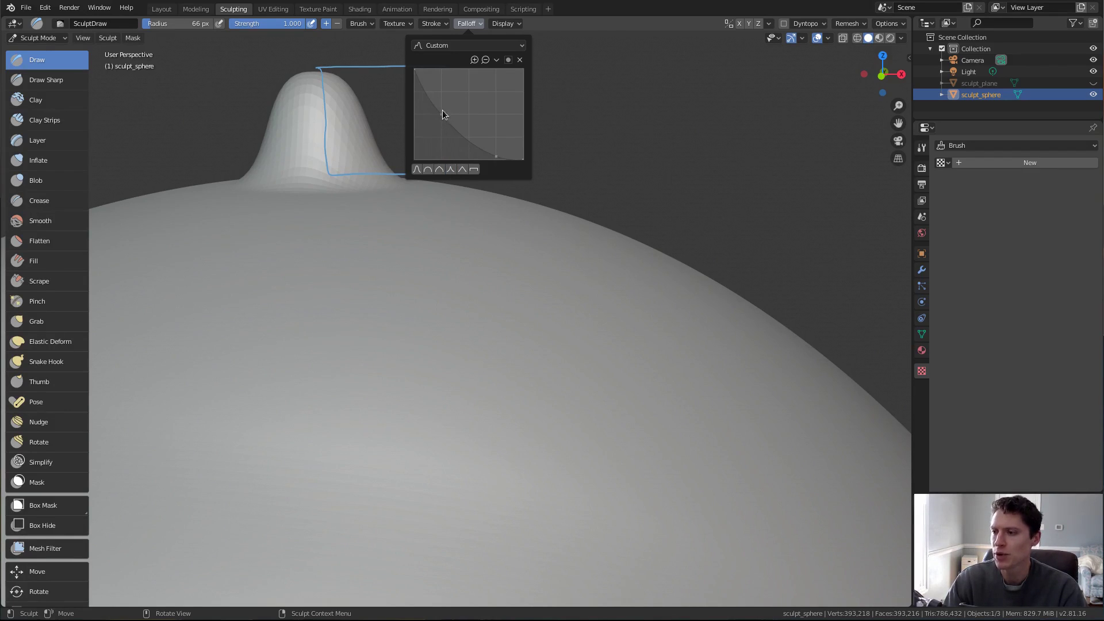
{"action": "middle_click_drag", "start_coordinate": [394, 197], "coordinate": [376, 219]}
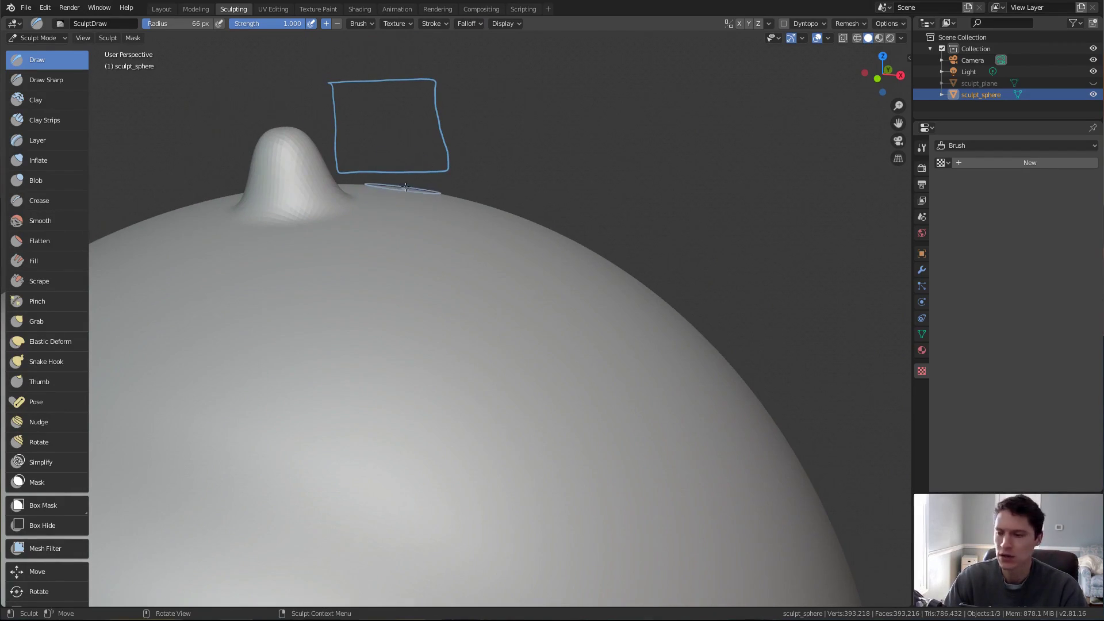
{"action": "key", "text": "f"}
{"action": "mouse_move", "coordinate": [276, 287]}
{"action": "left_mouse_down"}
{"action": "mouse_move", "coordinate": [333, 313]}
{"action": "mouse_move", "coordinate": [467, 301]}
{"action": "mouse_move", "coordinate": [418, 296]}
{"action": "left_mouse_up"}
{"action": "scroll", "coordinate": [444, 248], "scroll_direction": "up", "scroll_amount": 2}
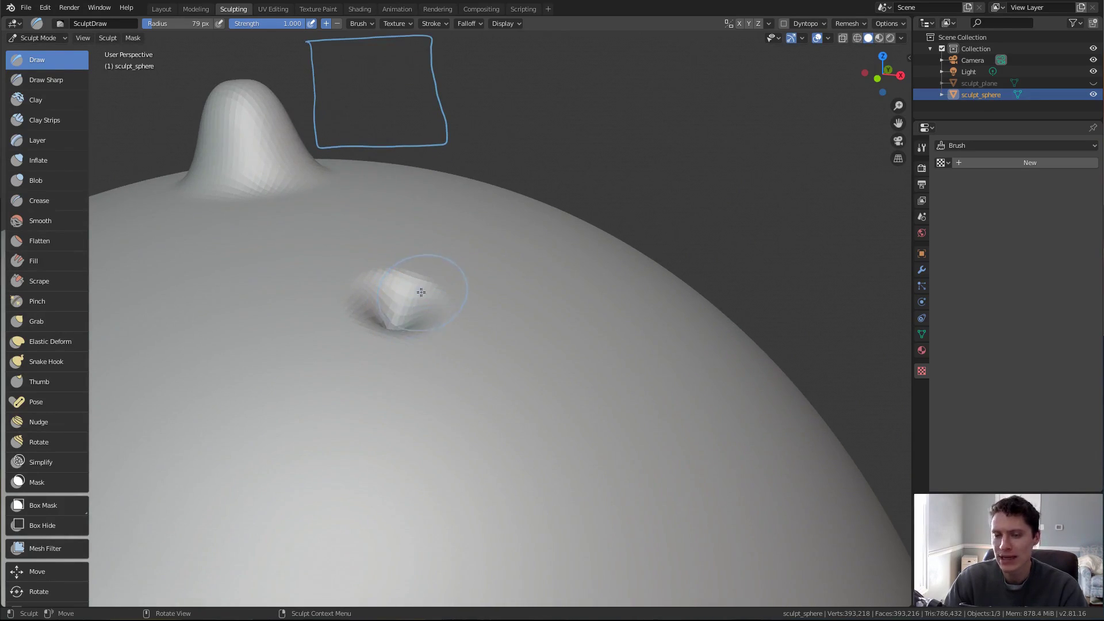
Step: Change the stroke method to Space and sculpt a continuous wavy ridge below the pointed bump
{"action": "left_click", "coordinate": [446, 23]}
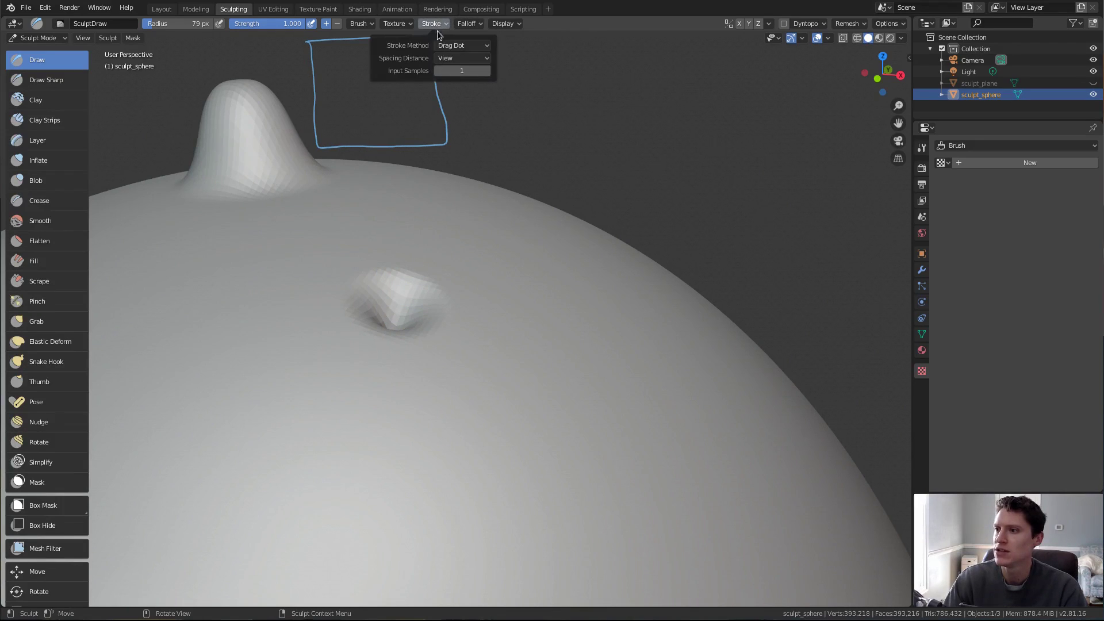
{"action": "left_click", "coordinate": [454, 44]}
{"action": "left_click", "coordinate": [468, 84]}
{"action": "mouse_move", "coordinate": [370, 320]}
{"action": "middle_mouse_down", "text": "shift"}
{"action": "mouse_move", "coordinate": [387, 264]}
{"action": "mouse_move", "coordinate": [391, 279]}
{"action": "middle_mouse_up", "text": "shift"}
{"action": "left_click_drag", "start_coordinate": [213, 272], "coordinate": [478, 370]}
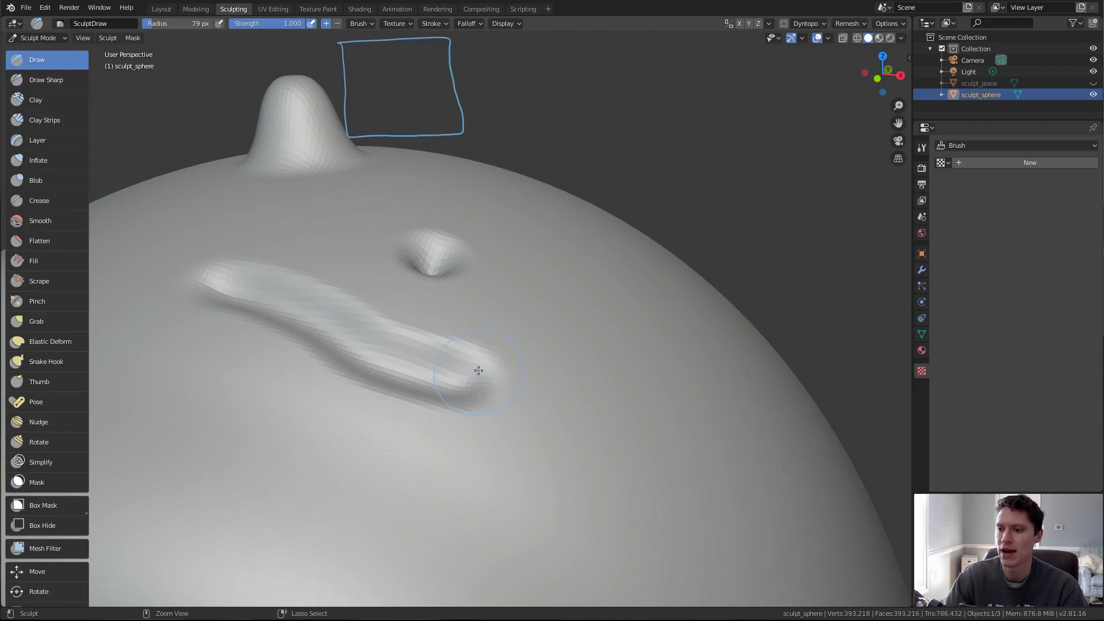
Step: Flatten the start of the falloff curve by lowering its first point and moving the vector-handled second point to X 0.255, Y 0.5875
{"action": "left_click", "coordinate": [469, 23]}
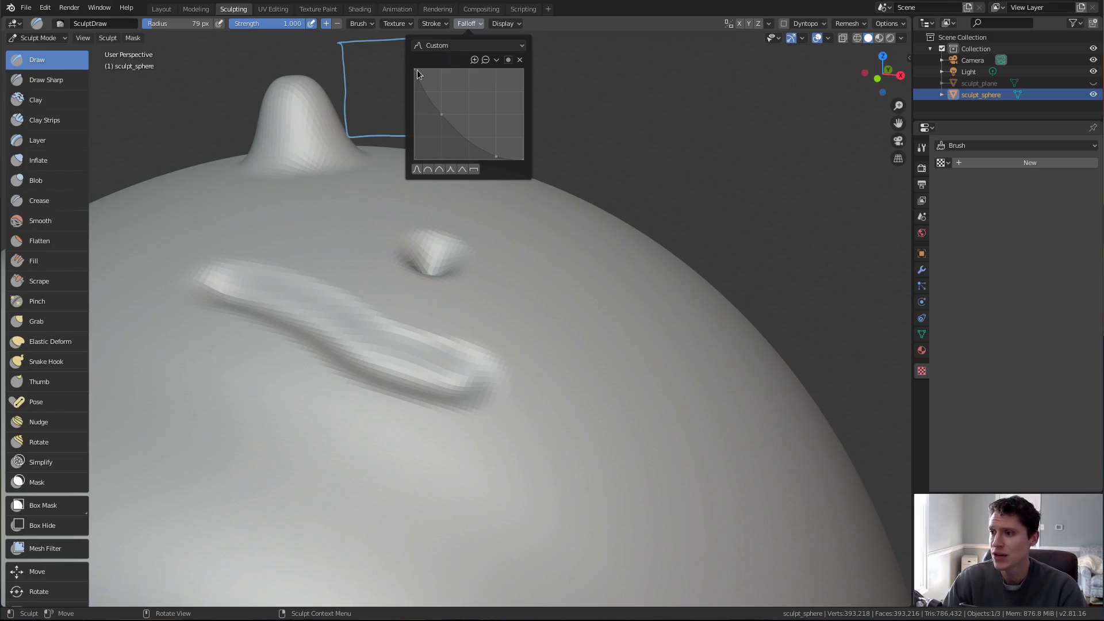
{"action": "left_click", "coordinate": [412, 107]}
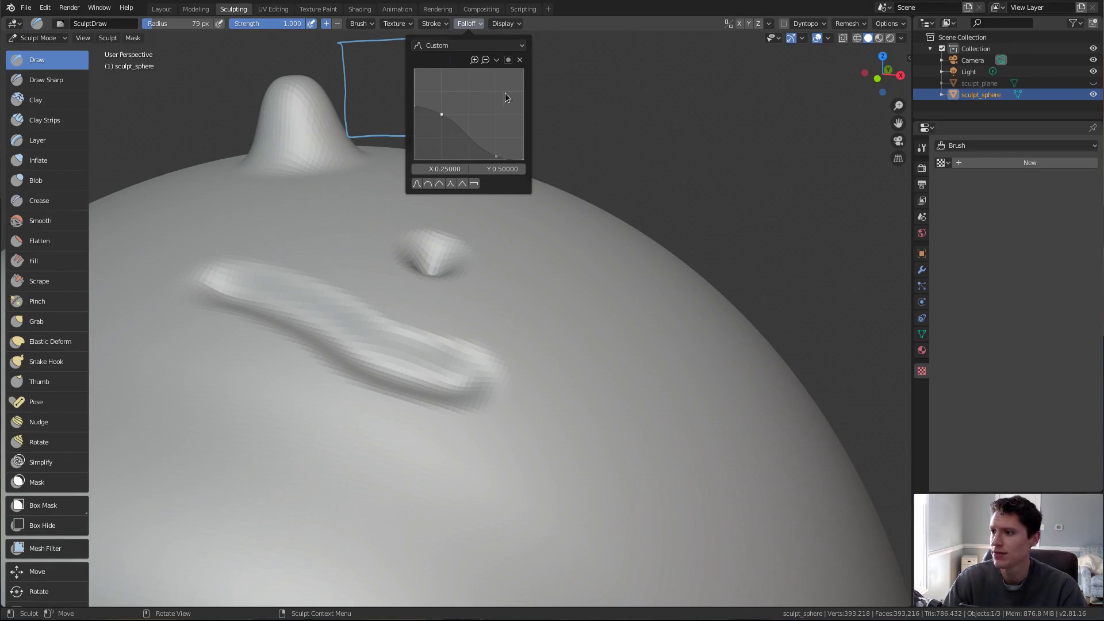
{"action": "left_click", "coordinate": [498, 61]}
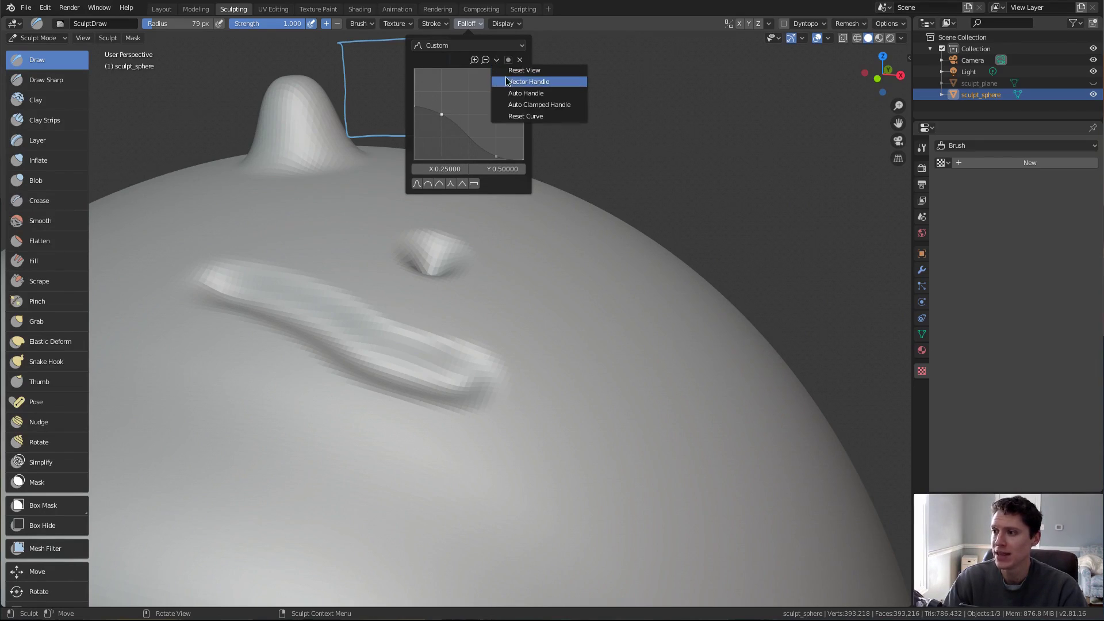
{"action": "left_click", "coordinate": [496, 85]}
{"action": "left_click_drag", "start_coordinate": [439, 113], "coordinate": [441, 106]}
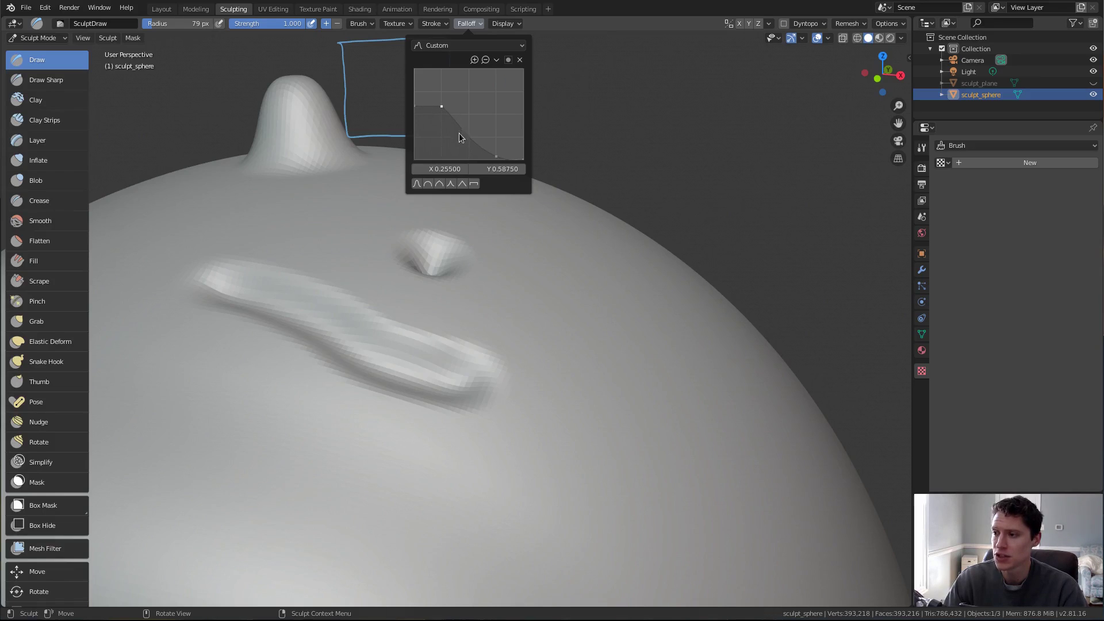
Step: Shape the rest of the falloff curve into an angular dip and peak with vector-handle points, including X 0.58, Y 0.315 and X 0.7725, Y 0.23124
{"action": "left_click", "coordinate": [469, 137]}
{"action": "left_click", "coordinate": [496, 59]}
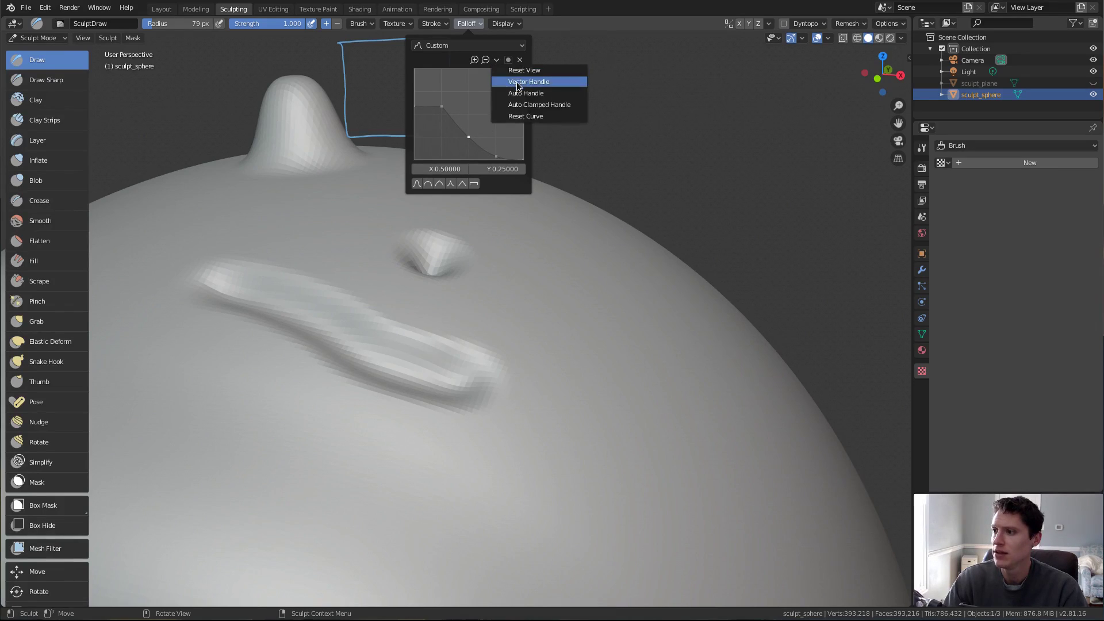
{"action": "left_click", "coordinate": [505, 82]}
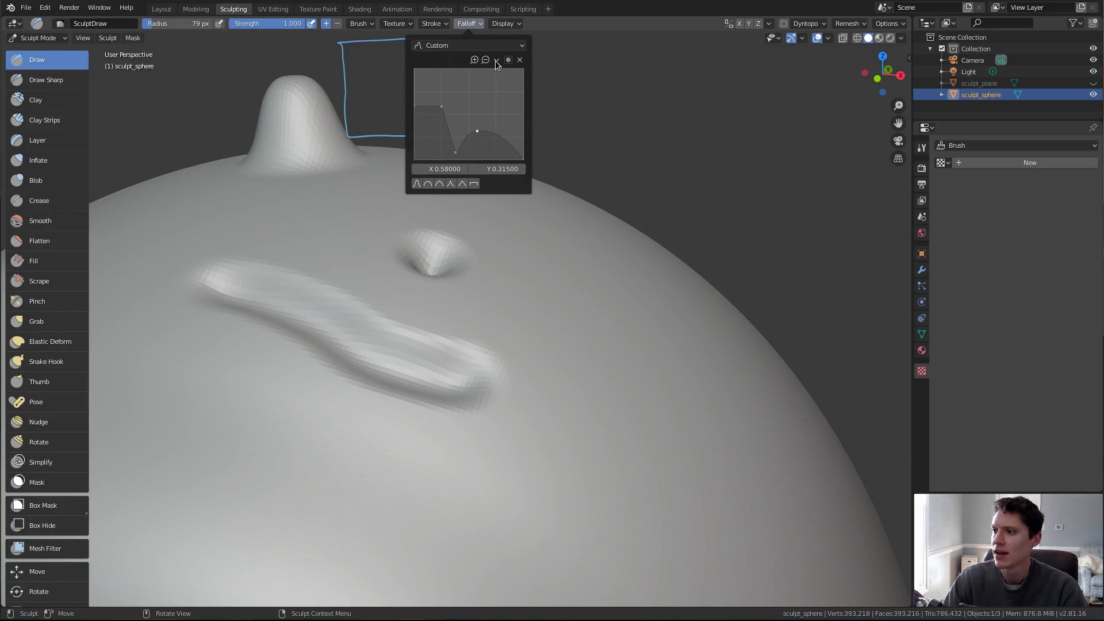
{"action": "left_click", "coordinate": [498, 60]}
{"action": "left_click", "coordinate": [495, 86]}
{"action": "left_click", "coordinate": [497, 59]}
{"action": "left_click", "coordinate": [503, 83]}
Step: Switch the stroke method to Drag Dot and stamp several ringed knobs across the upper side of the sphere
{"action": "mouse_move", "coordinate": [439, 23]}
{"action": "left_click", "coordinate": [459, 46]}
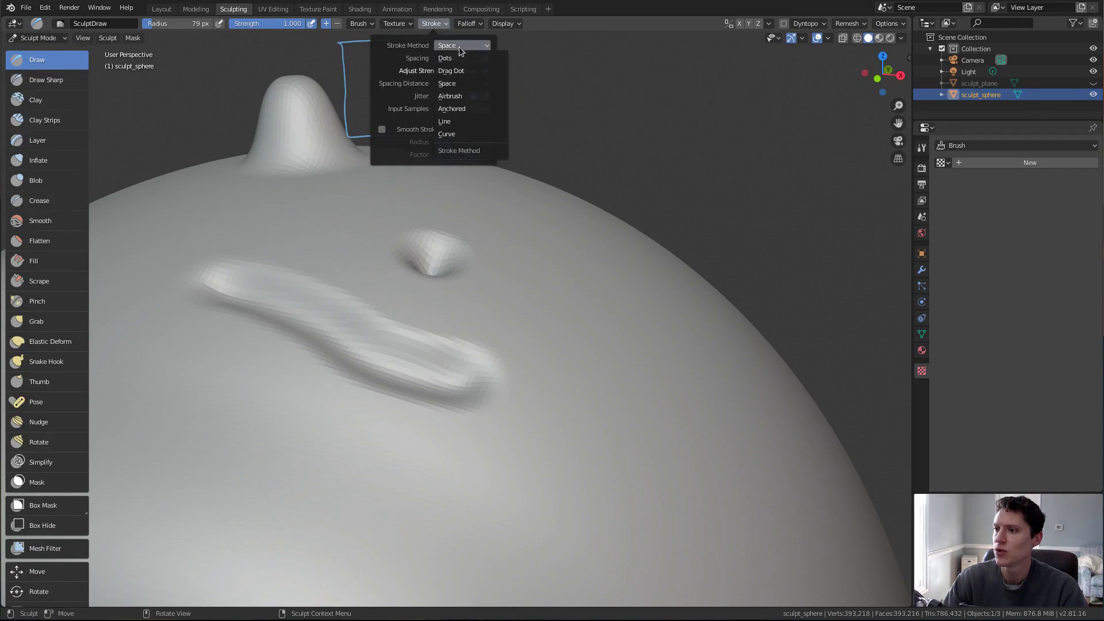
{"action": "left_click", "coordinate": [464, 84]}
{"action": "middle_click_drag", "start_coordinate": [550, 226], "coordinate": [456, 242], "text": "ctrl"}
{"action": "left_click_drag", "start_coordinate": [456, 242], "coordinate": [513, 300]}
{"action": "mouse_move", "coordinate": [529, 281]}
{"action": "middle_mouse_down", "text": "ctrl"}
{"action": "mouse_move", "coordinate": [545, 230]}
{"action": "mouse_move", "coordinate": [458, 276]}
{"action": "middle_mouse_up", "text": "ctrl"}
{"action": "mouse_move", "coordinate": [414, 291]}
{"action": "left_mouse_down"}
{"action": "mouse_move", "coordinate": [434, 312]}
{"action": "mouse_move", "coordinate": [463, 311]}
{"action": "left_mouse_up"}
{"action": "mouse_move", "coordinate": [463, 310]}
{"action": "middle_mouse_down"}
{"action": "mouse_move", "coordinate": [449, 242]}
{"action": "mouse_move", "coordinate": [375, 254]}
{"action": "middle_mouse_up"}
{"action": "left_click_drag", "start_coordinate": [360, 278], "coordinate": [379, 306]}
{"action": "mouse_move", "coordinate": [379, 306]}
{"action": "middle_mouse_down"}
{"action": "mouse_move", "coordinate": [452, 214]}
{"action": "mouse_move", "coordinate": [510, 244]}
{"action": "middle_mouse_up"}
{"action": "left_click_drag", "start_coordinate": [510, 244], "coordinate": [520, 258]}
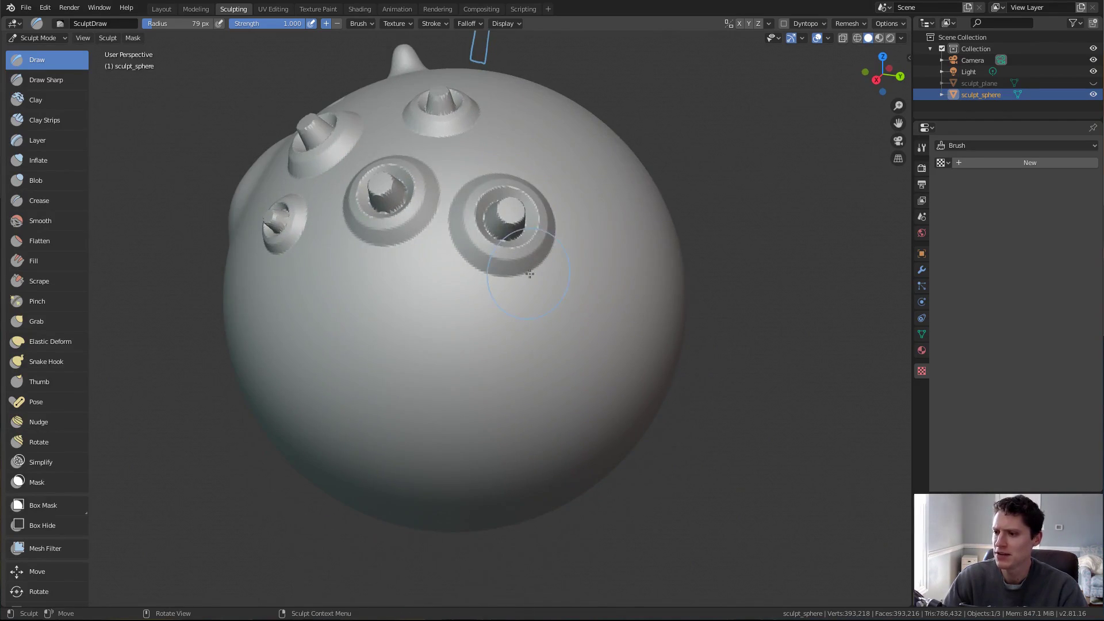
Step: Stamp three more ringed knobs on the sphere, two below the existing group and one beside its upper part
{"action": "left_click_drag", "start_coordinate": [353, 350], "coordinate": [394, 370]}
{"action": "middle_click_drag", "start_coordinate": [394, 370], "coordinate": [430, 350]}
{"action": "left_click_drag", "start_coordinate": [431, 350], "coordinate": [454, 380]}
{"action": "middle_click_drag", "start_coordinate": [506, 320], "coordinate": [508, 249]}
{"action": "left_click_drag", "start_coordinate": [517, 116], "coordinate": [513, 152]}
{"action": "middle_click_drag", "start_coordinate": [513, 153], "coordinate": [513, 253]}
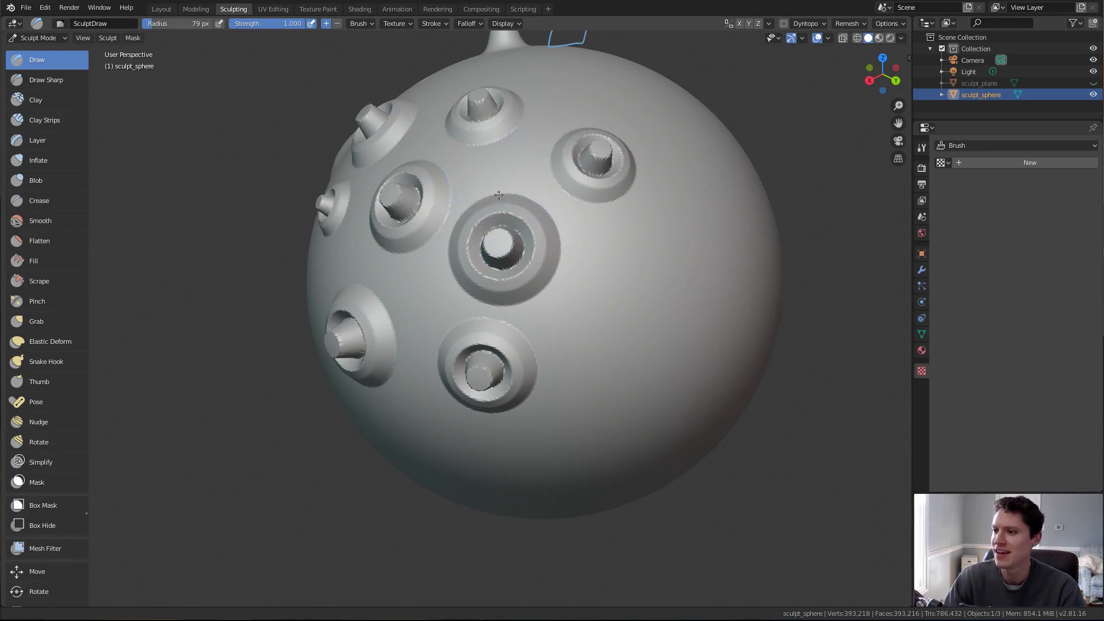
Step: Examine the custom falloff curve and the sculpting symmetry options for mirror, lock, tiling and radial
{"action": "middle_click_drag", "start_coordinate": [497, 188], "coordinate": [494, 208], "text": "shift"}
{"action": "scroll", "coordinate": [483, 190], "scroll_direction": "down", "scroll_amount": 2}
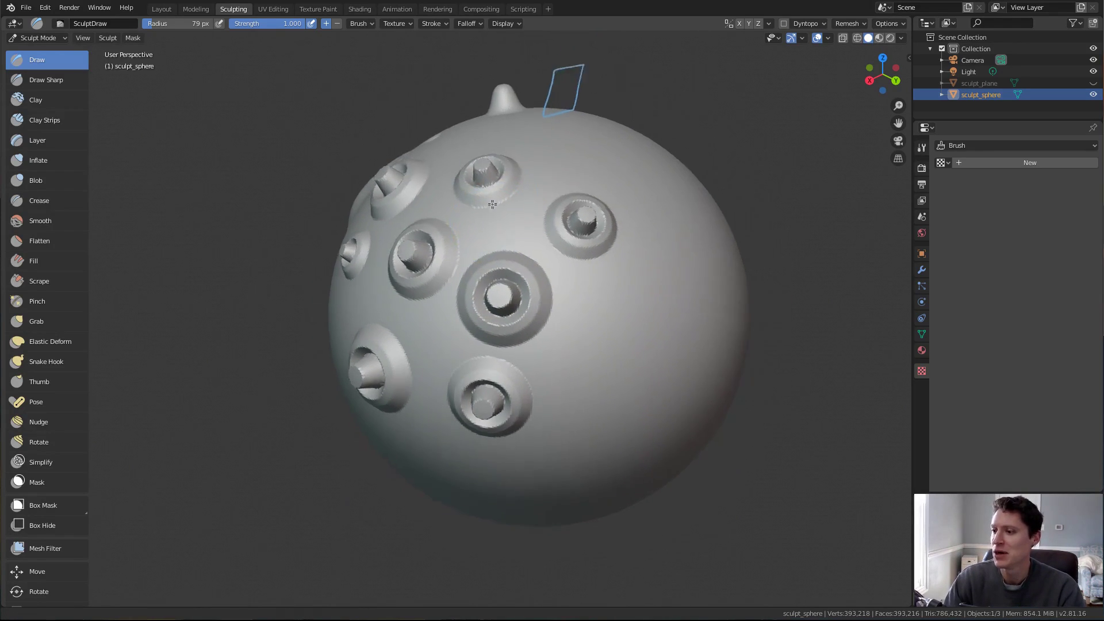
{"action": "left_click", "coordinate": [466, 24]}
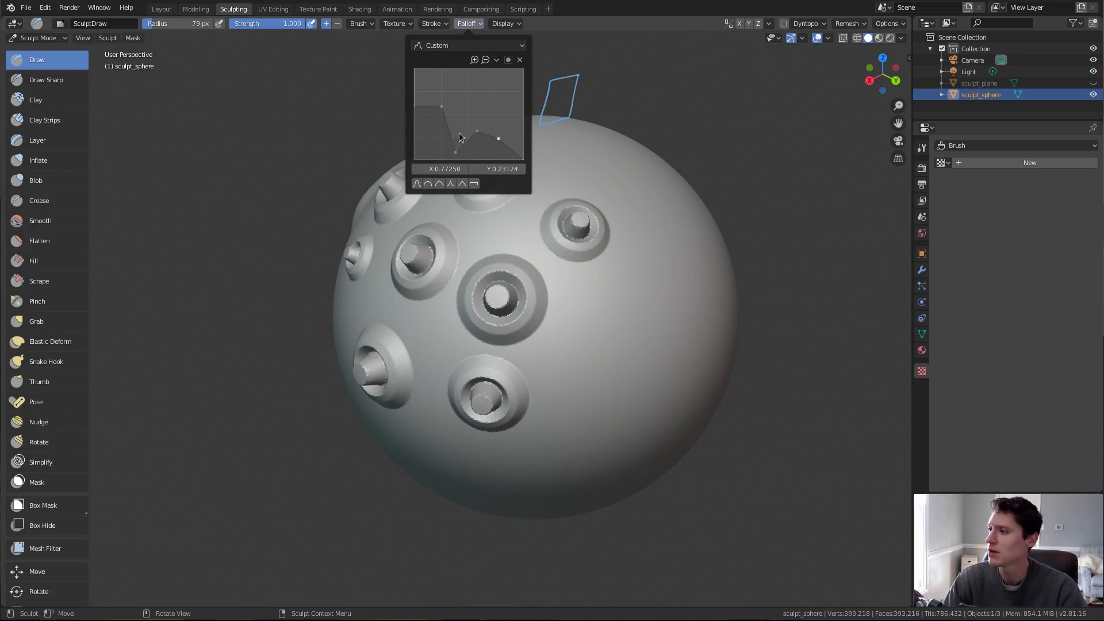
{"action": "middle_click_drag", "start_coordinate": [743, 45], "coordinate": [727, 44]}
{"action": "left_click", "coordinate": [767, 24]}
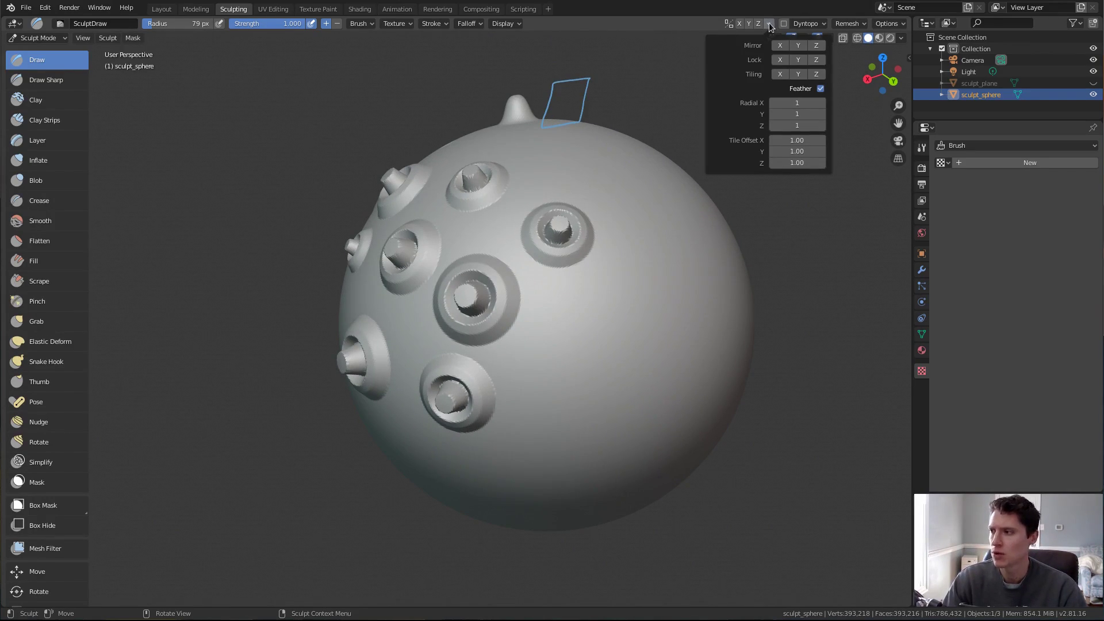
{"action": "left_click", "coordinate": [738, 23]}
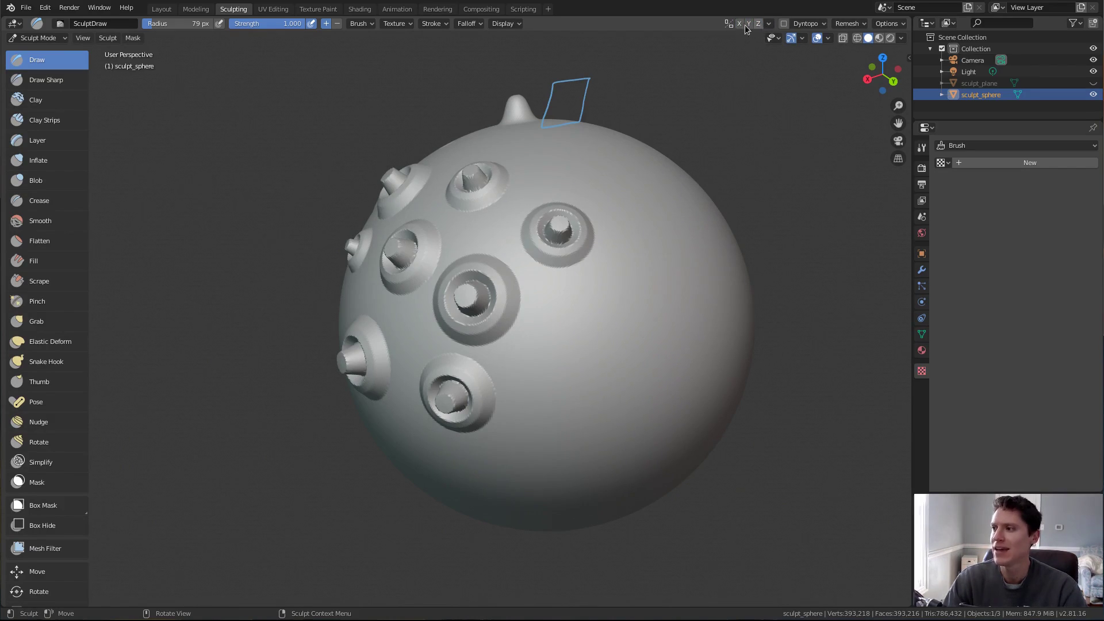
{"action": "left_click", "coordinate": [767, 24]}
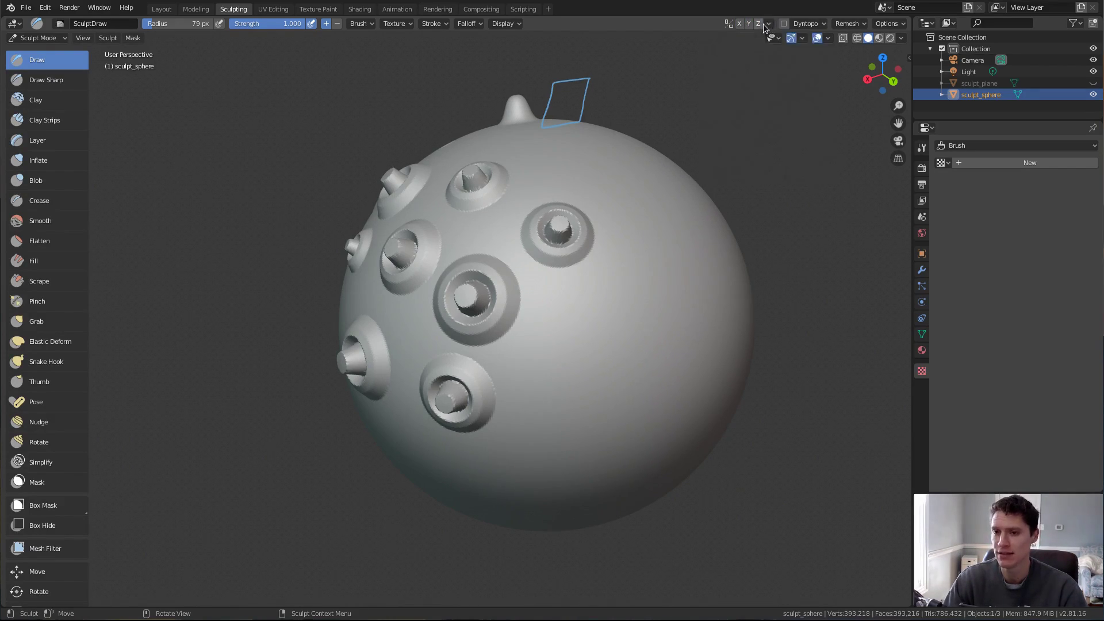
{"action": "left_click", "coordinate": [768, 24]}
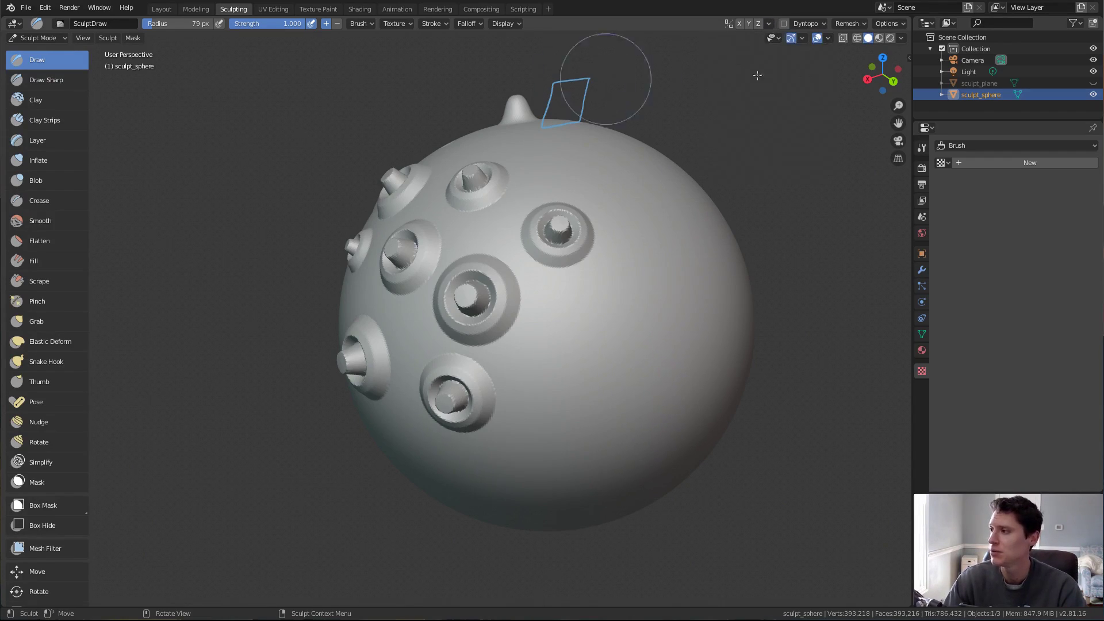
Step: Hide sculpt_sphere and add a Monkey mesh to the scene
{"action": "left_click", "coordinate": [1092, 95]}
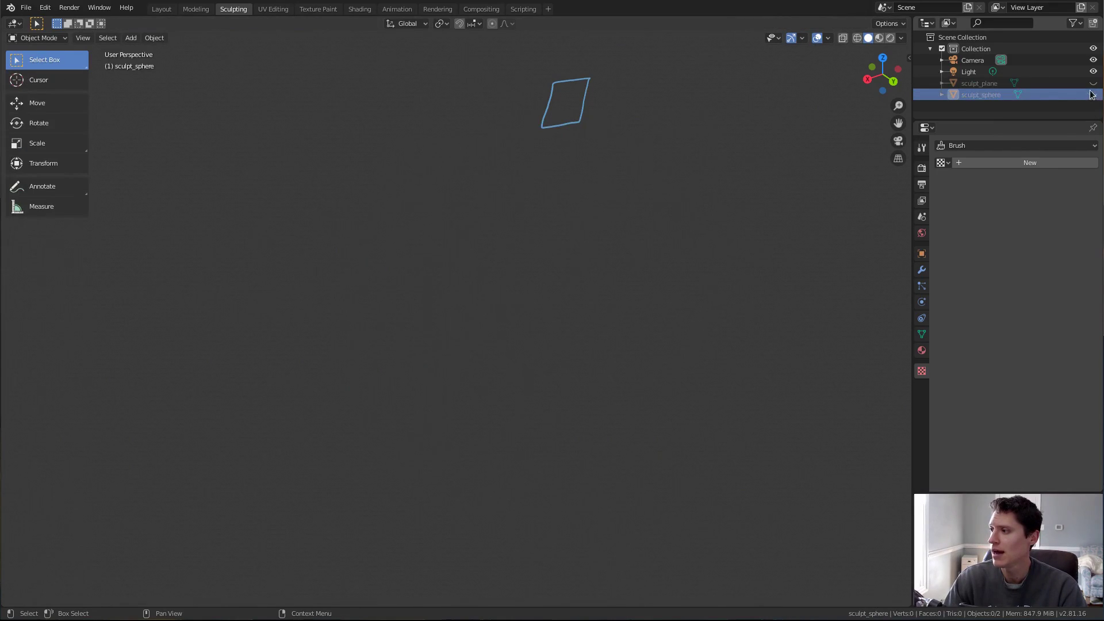
{"action": "key", "text": "shift+a"}
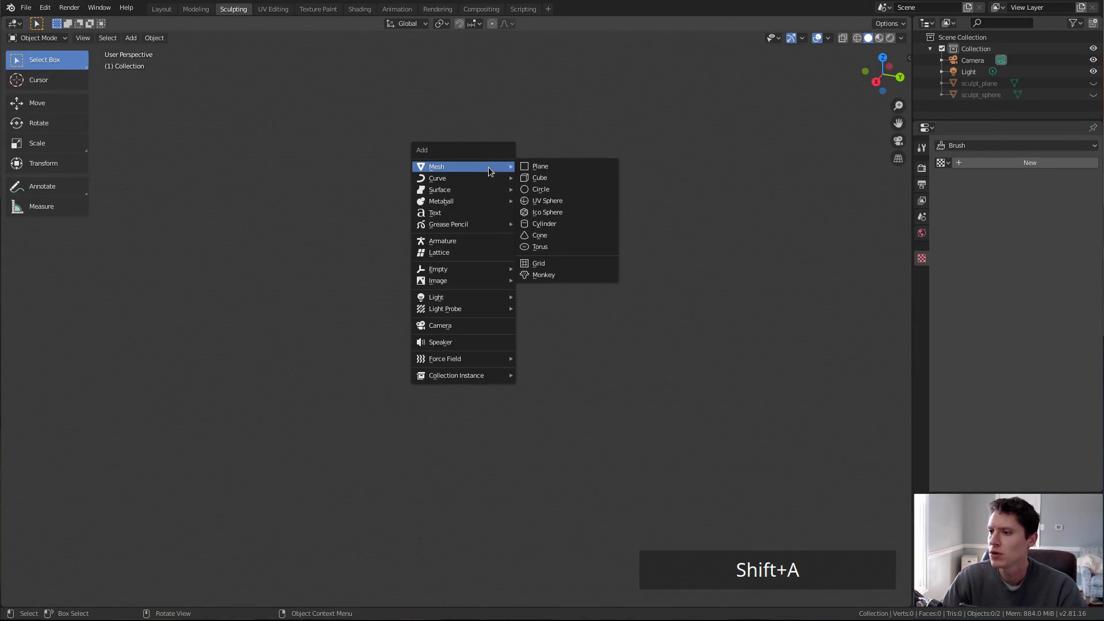
{"action": "left_click", "coordinate": [547, 275]}
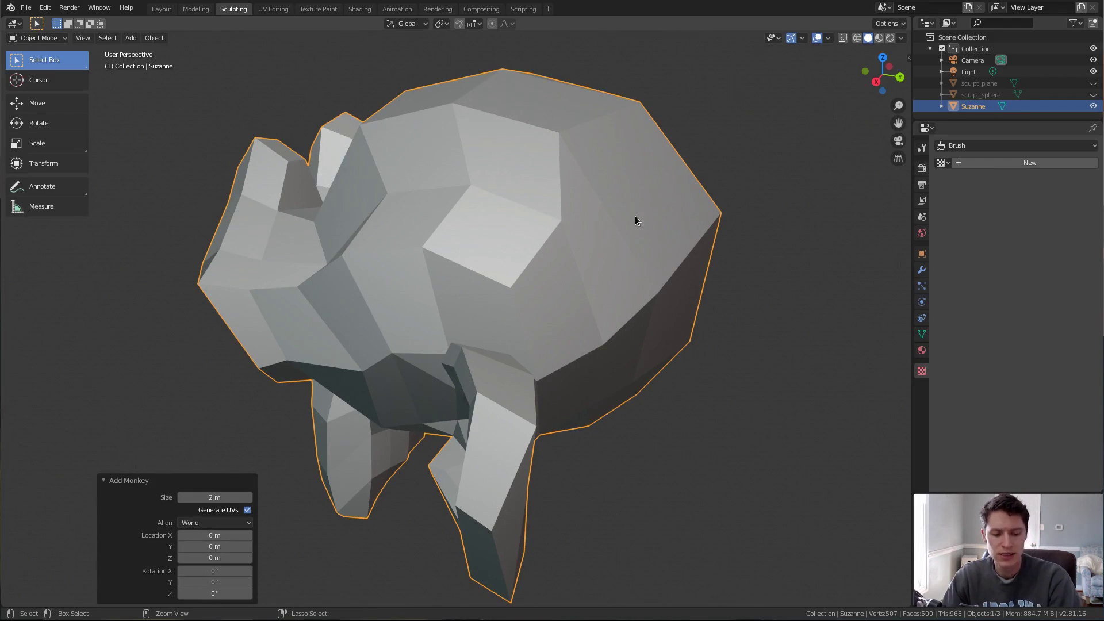
Step: Subdivide the monkey at level 5 and convert it to a real mesh
{"action": "key", "text": "ctrl+5"}
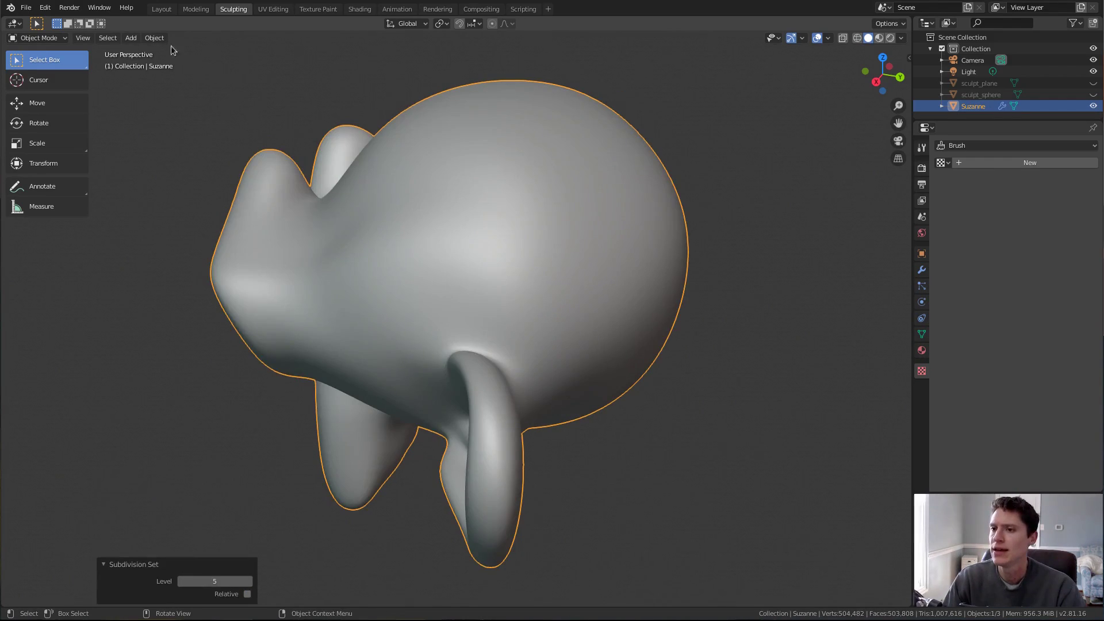
{"action": "left_click", "coordinate": [163, 40]}
{"action": "mouse_move", "coordinate": [230, 345]}
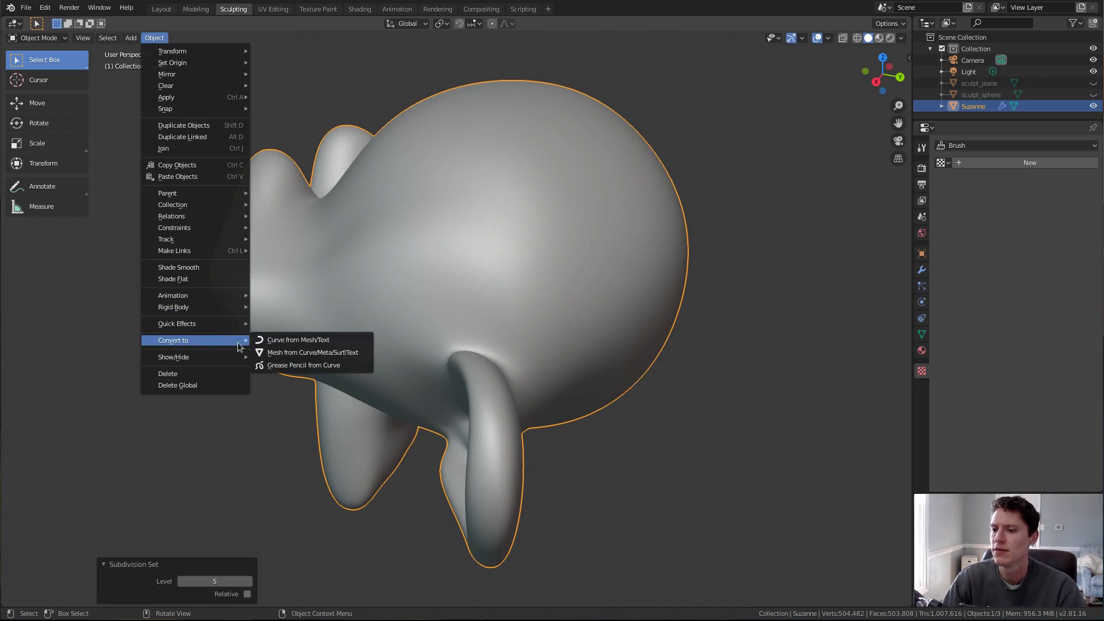
{"action": "key", "text": "Return"}
{"action": "middle_click_drag", "start_coordinate": [448, 235], "coordinate": [508, 230]}
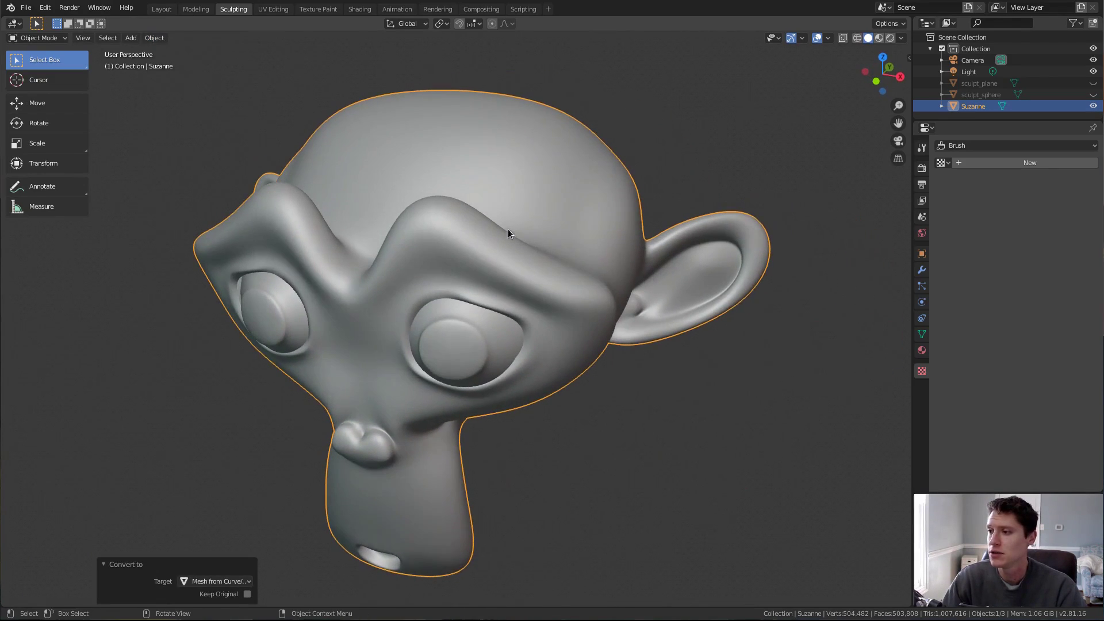
Step: Switch the monkey from Object Mode to Sculpt Mode
{"action": "left_click", "coordinate": [49, 38]}
{"action": "left_click", "coordinate": [49, 79]}
{"action": "mouse_move", "coordinate": [535, 234]}
{"action": "middle_mouse_down"}
{"action": "mouse_move", "coordinate": [562, 217]}
{"action": "mouse_move", "coordinate": [544, 210]}
{"action": "mouse_move", "coordinate": [558, 204]}
{"action": "middle_mouse_up"}
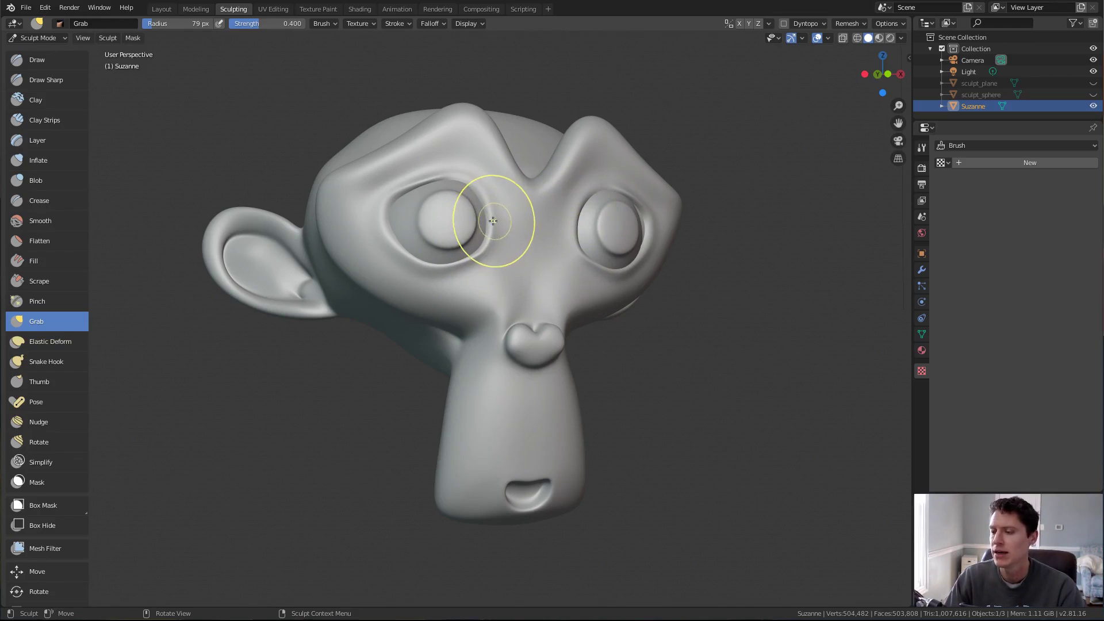
Step: Enlarge the Grab brush over the monkey's face and enable mirror symmetry on X
{"action": "scroll", "coordinate": [479, 213], "scroll_direction": "up", "scroll_amount": 1}
{"action": "key", "text": "f"}
{"action": "left_click", "coordinate": [535, 207]}
{"action": "mouse_move", "coordinate": [499, 207]}
{"action": "middle_mouse_down", "text": "shift"}
{"action": "mouse_move", "coordinate": [514, 262]}
{"action": "mouse_move", "coordinate": [485, 222]}
{"action": "middle_mouse_up", "text": "shift"}
{"action": "key", "text": "f"}
{"action": "left_click", "coordinate": [586, 213]}
{"action": "scroll", "coordinate": [487, 218], "scroll_direction": "up", "scroll_amount": 1}
{"action": "mouse_move", "coordinate": [494, 178]}
{"action": "middle_mouse_down", "text": "shift"}
{"action": "mouse_move", "coordinate": [512, 212]}
{"action": "mouse_move", "coordinate": [510, 171]}
{"action": "mouse_move", "coordinate": [670, 79]}
{"action": "middle_mouse_up", "text": "shift"}
{"action": "key", "text": "f"}
{"action": "left_click", "coordinate": [624, 203]}
{"action": "left_click", "coordinate": [739, 23]}
Step: Try pulling the monkey's eye area from below with the mirrored Grab brush at a 291 px radius
{"action": "mouse_move", "coordinate": [500, 192]}
{"action": "middle_mouse_down", "text": "ctrl"}
{"action": "mouse_move", "coordinate": [532, 225]}
{"action": "mouse_move", "coordinate": [532, 157]}
{"action": "mouse_move", "coordinate": [449, 167]}
{"action": "middle_mouse_up", "text": "ctrl"}
{"action": "key", "text": "f"}
{"action": "left_click", "coordinate": [509, 188]}
{"action": "key", "text": "f"}
{"action": "left_click", "coordinate": [534, 154]}
{"action": "left_click_drag", "start_coordinate": [440, 169], "coordinate": [439, 217]}
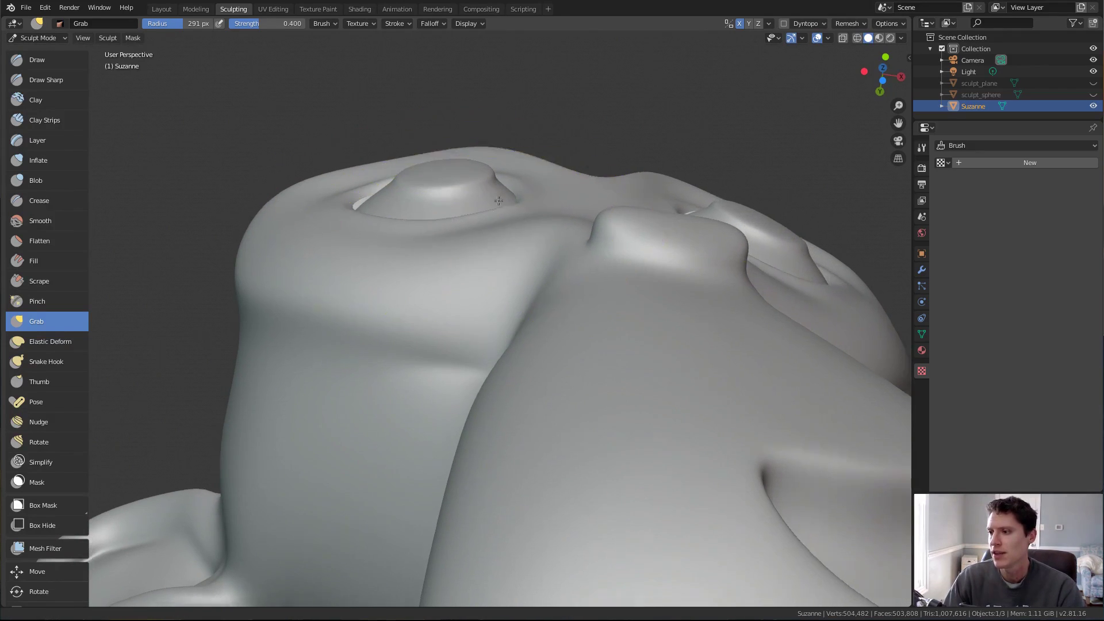
Step: Compare the face with and without the mirrored pull in front view, leaving the pull undone
{"action": "middle_click_drag", "start_coordinate": [496, 207], "coordinate": [521, 187], "text": "ctrl"}
{"action": "key", "text": "KP_1"}
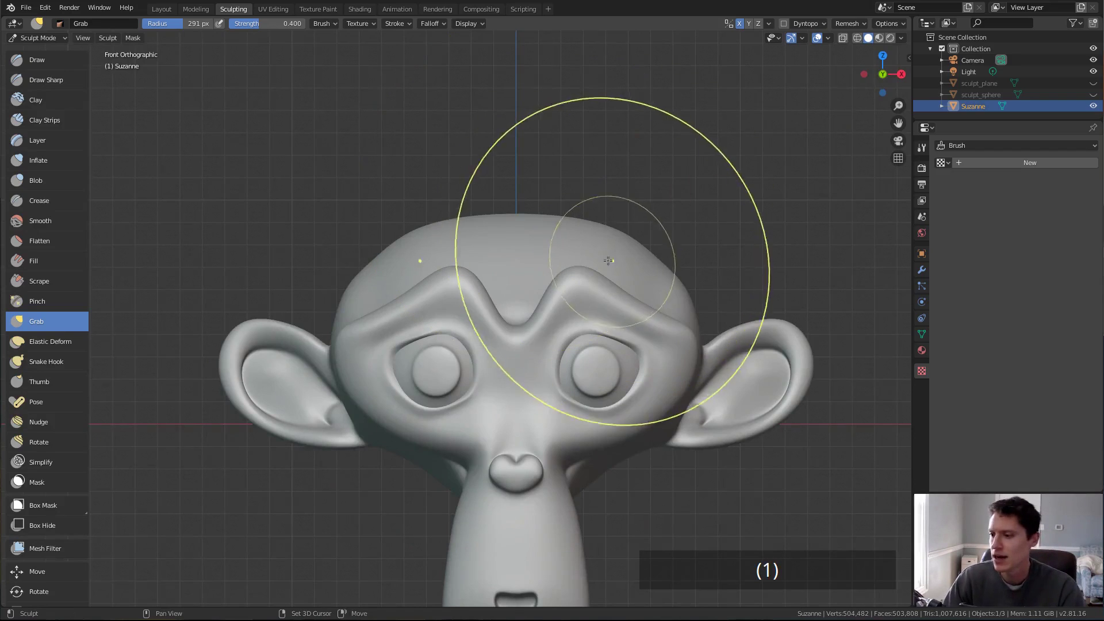
{"action": "middle_click_drag", "start_coordinate": [611, 258], "coordinate": [615, 180], "text": "shift"}
{"action": "middle_click_drag", "start_coordinate": [588, 223], "coordinate": [586, 255], "text": "ctrl"}
{"action": "scroll", "coordinate": [586, 256], "scroll_direction": "up", "scroll_amount": 1}
{"action": "key", "text": "ctrl+z"}
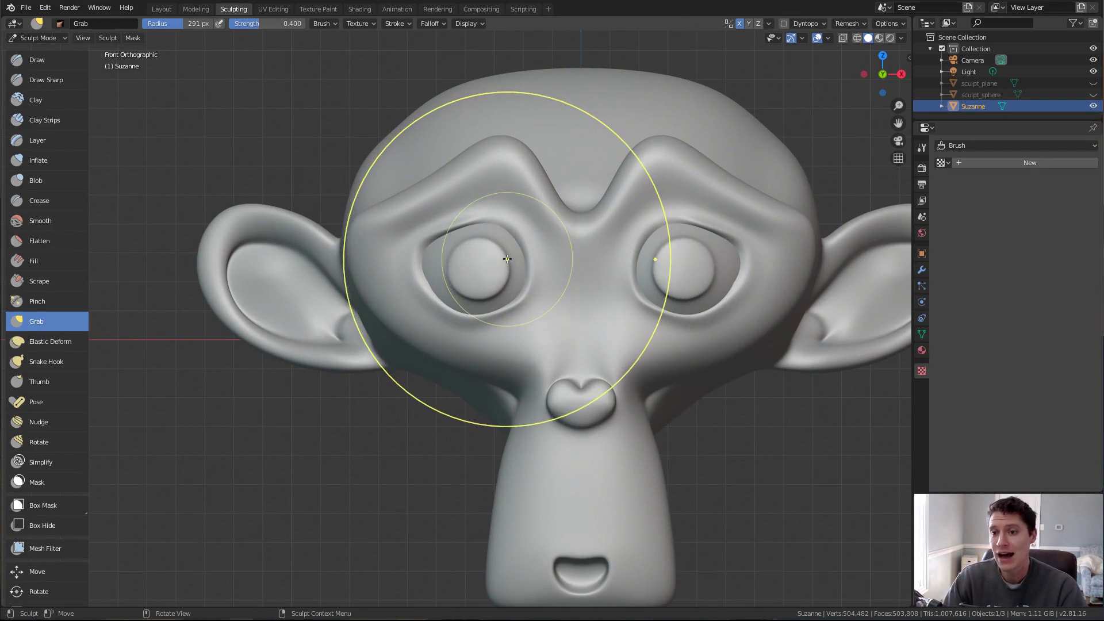
{"action": "key", "text": "ctrl+shift+z"}
{"action": "key", "text": "ctrl+z"}
Step: Set the Grab radius to 304 px and lock sculpting on the Z axis
{"action": "mouse_move", "coordinate": [569, 230]}
{"action": "middle_mouse_down"}
{"action": "mouse_move", "coordinate": [584, 177]}
{"action": "mouse_move", "coordinate": [557, 192]}
{"action": "mouse_move", "coordinate": [628, 145]}
{"action": "middle_mouse_up"}
{"action": "key", "text": "f"}
{"action": "left_click", "coordinate": [584, 177]}
{"action": "left_click", "coordinate": [769, 23]}
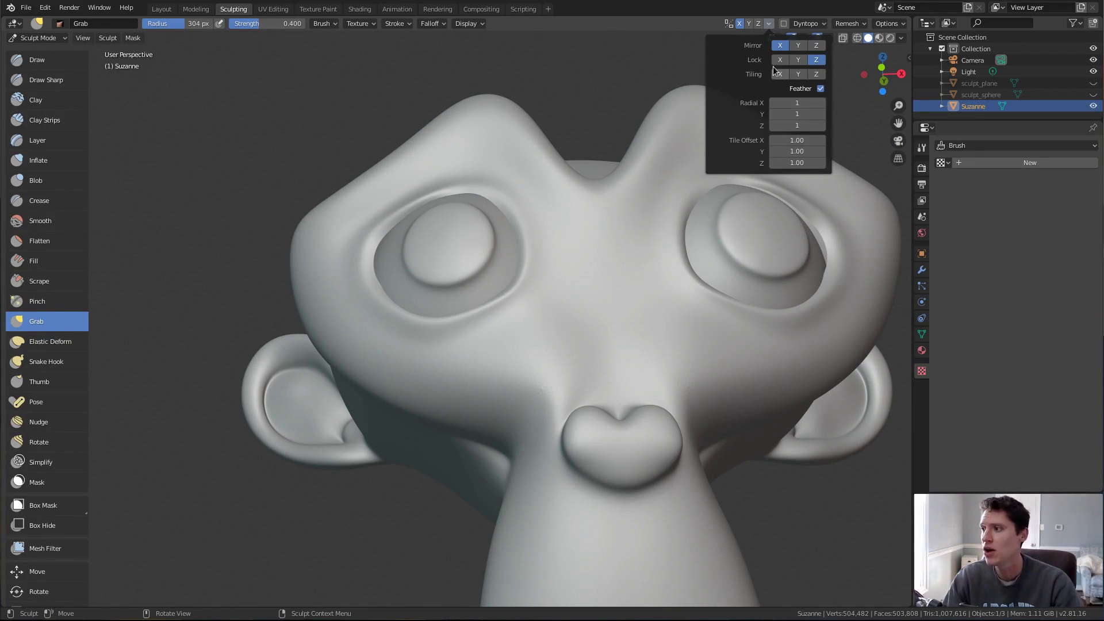
Step: Set the Grab radius to 321 px and try pulling the monkey's eye area upward with Z locked
{"action": "middle_click_drag", "start_coordinate": [525, 254], "coordinate": [469, 256]}
{"action": "key", "text": "f"}
{"action": "mouse_move", "coordinate": [469, 255]}
{"action": "left_mouse_down"}
{"action": "mouse_move", "coordinate": [473, 224]}
{"action": "mouse_move", "coordinate": [473, 263]}
{"action": "mouse_move", "coordinate": [448, 328]}
{"action": "mouse_move", "coordinate": [460, 185]}
{"action": "left_mouse_up"}
{"action": "middle_click_drag", "start_coordinate": [460, 185], "coordinate": [508, 264]}
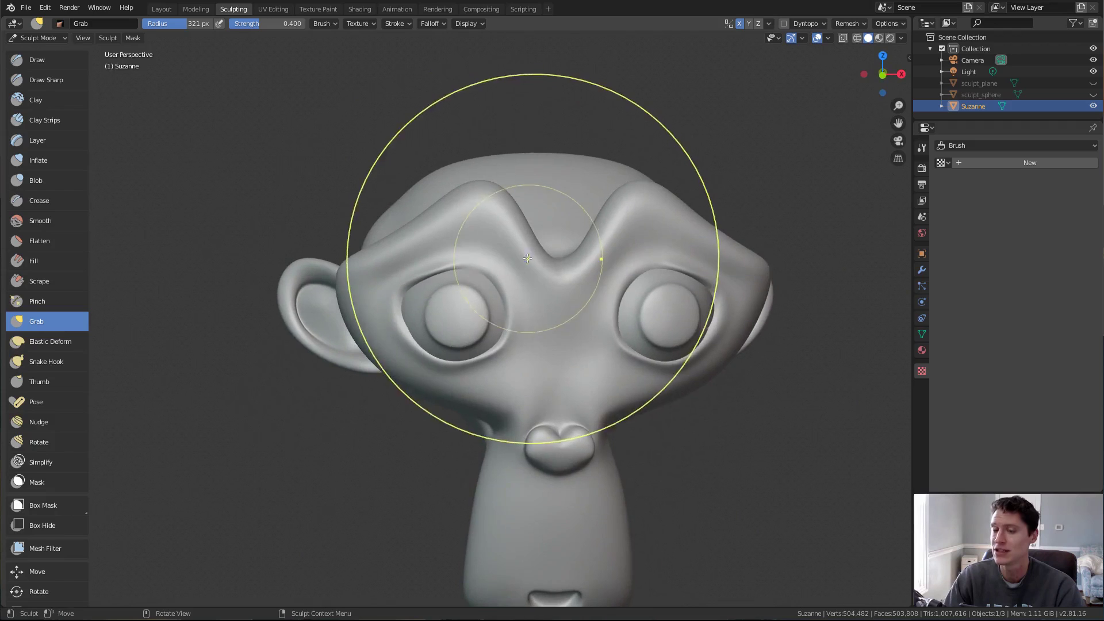
Step: Set the Grab radius to 332 px and pull the monkey's eye area from below
{"action": "mouse_move", "coordinate": [541, 221]}
{"action": "middle_mouse_down"}
{"action": "mouse_move", "coordinate": [535, 213]}
{"action": "mouse_move", "coordinate": [509, 239]}
{"action": "mouse_move", "coordinate": [530, 168]}
{"action": "middle_mouse_up"}
{"action": "key", "text": "f"}
{"action": "left_click", "coordinate": [527, 178]}
{"action": "left_click_drag", "start_coordinate": [497, 234], "coordinate": [478, 244]}
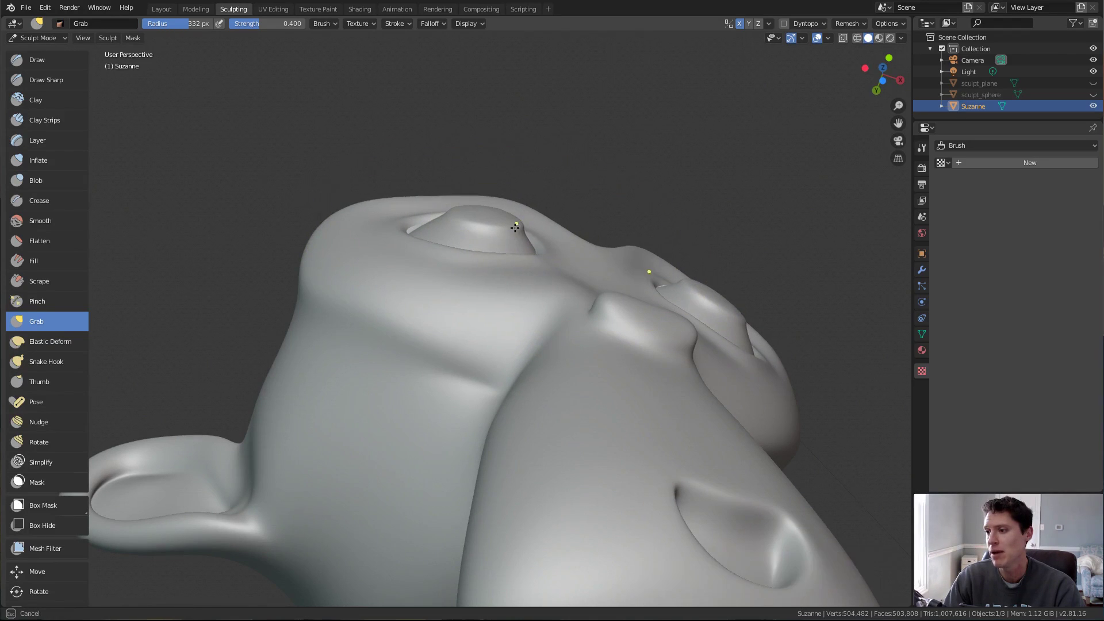
Step: Switch to the Draw Sharp brush and reduce its radius to 83 px over the monkey's forehead
{"action": "mouse_move", "coordinate": [477, 244]}
{"action": "middle_mouse_down"}
{"action": "mouse_move", "coordinate": [494, 213]}
{"action": "mouse_move", "coordinate": [491, 264]}
{"action": "middle_mouse_up"}
{"action": "middle_click_drag", "start_coordinate": [468, 193], "coordinate": [466, 251], "text": "shift"}
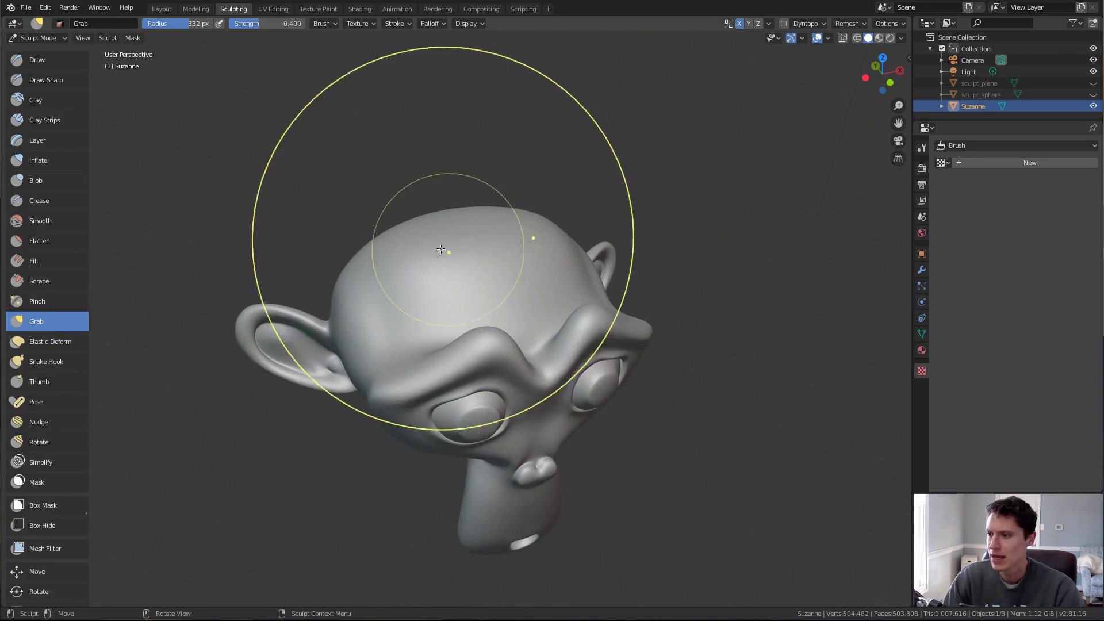
{"action": "key", "text": "f"}
{"action": "left_click", "coordinate": [411, 230]}
{"action": "scroll", "coordinate": [422, 270], "scroll_direction": "up", "scroll_amount": 3}
{"action": "key", "text": "f"}
{"action": "left_click", "coordinate": [365, 237]}
{"action": "middle_click_drag", "start_coordinate": [365, 237], "coordinate": [424, 261]}
{"action": "key", "text": "f"}
{"action": "left_click", "coordinate": [395, 223]}
{"action": "left_click", "coordinate": [54, 83]}
{"action": "key", "text": "f"}
{"action": "left_click", "coordinate": [377, 290]}
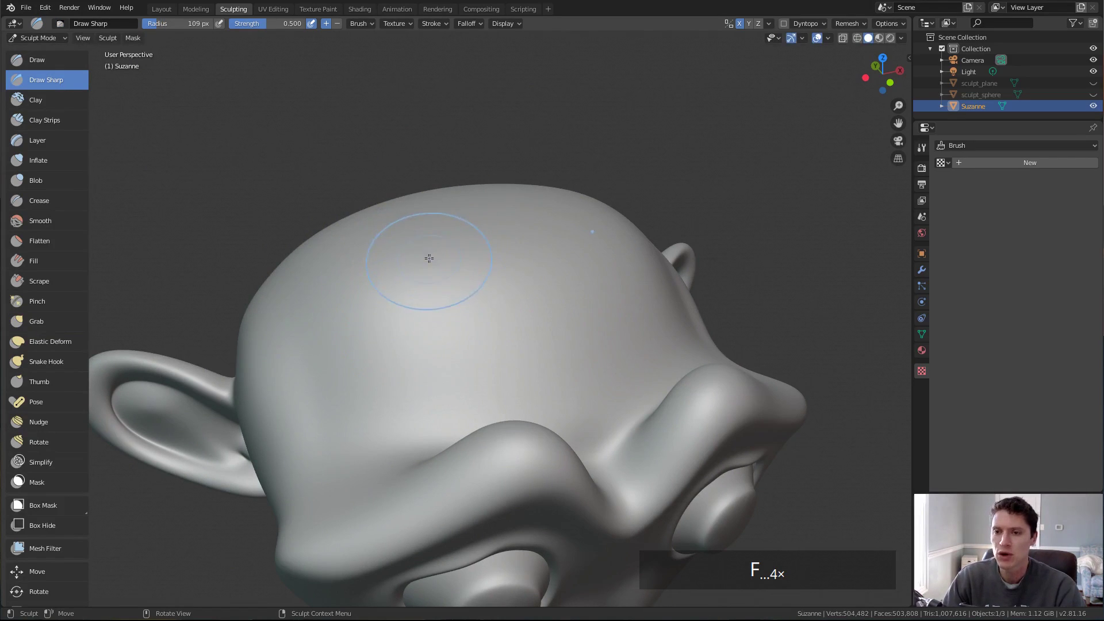
{"action": "middle_click_drag", "start_coordinate": [400, 262], "coordinate": [438, 258]}
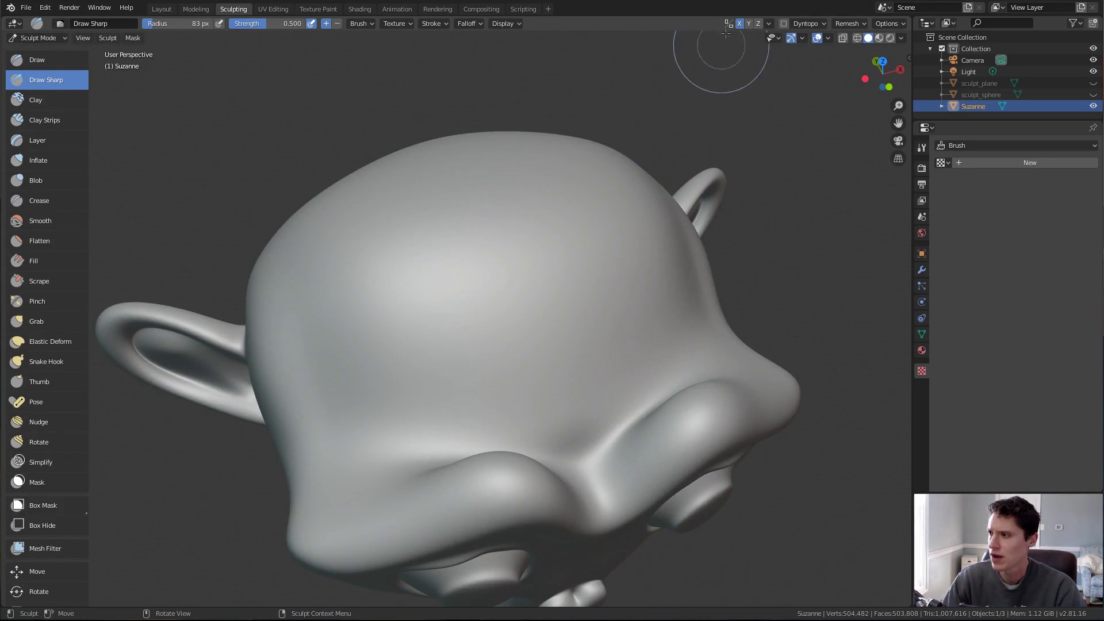
Step: Turn off X mirroring, lock the X axis as well, and reduce the Draw Sharp radius to 60 px
{"action": "left_click", "coordinate": [768, 24]}
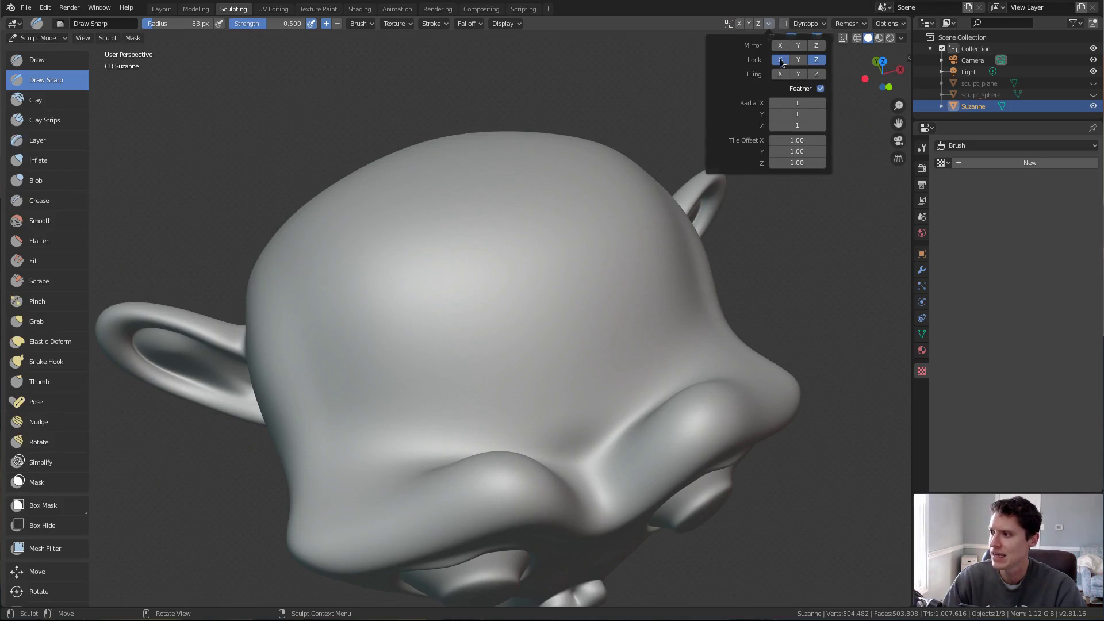
{"action": "key", "text": "f"}
{"action": "left_click", "coordinate": [425, 225]}
{"action": "middle_click_drag", "start_coordinate": [425, 231], "coordinate": [426, 223], "text": "ctrl"}
{"action": "key", "text": "f"}
{"action": "left_click", "coordinate": [434, 226]}
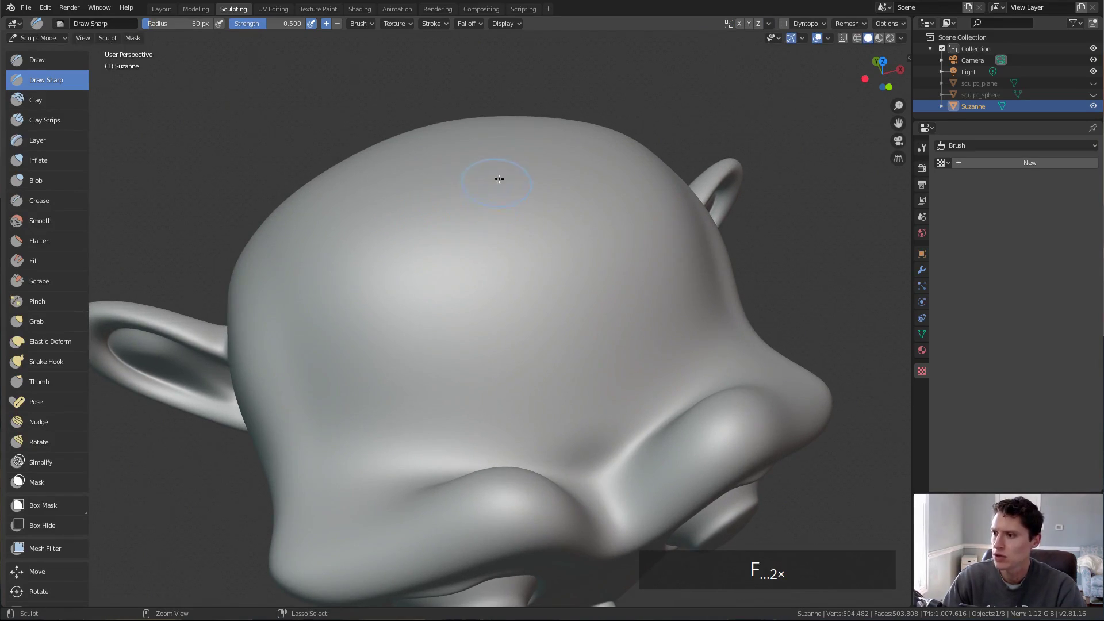
Step: Carve a diagonal ridge-like stroke across the forehead, raising the Draw Sharp strength to 1.000 for a second, deeper pass
{"action": "left_click_drag", "start_coordinate": [410, 357], "coordinate": [406, 368]}
{"action": "key", "text": "shift+f"}
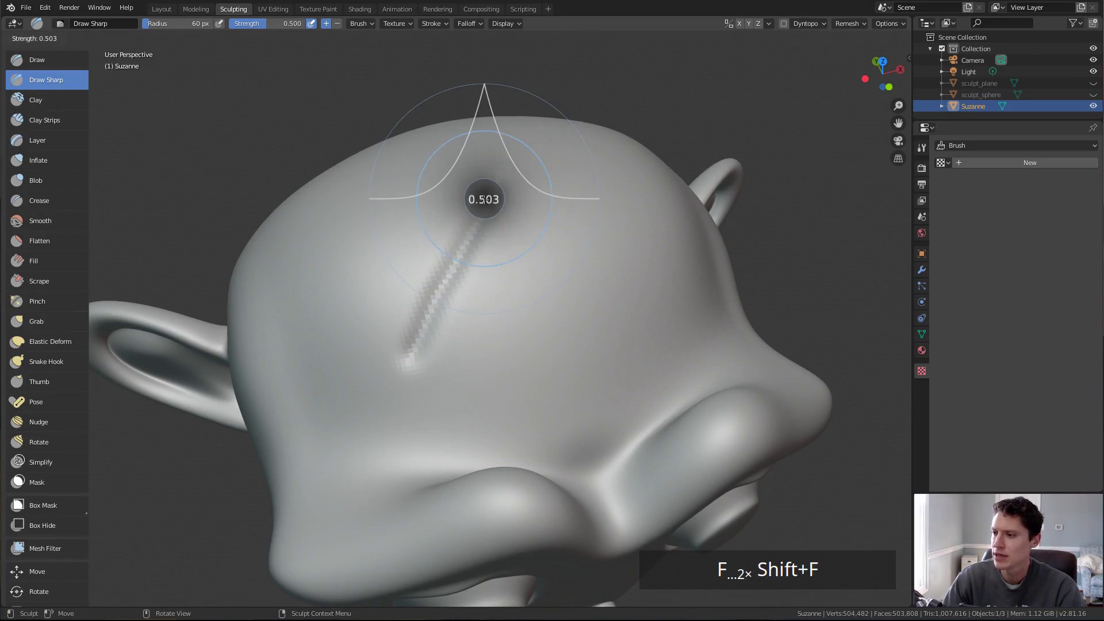
{"action": "left_click", "coordinate": [535, 179]}
{"action": "left_click_drag", "start_coordinate": [449, 265], "coordinate": [402, 397]}
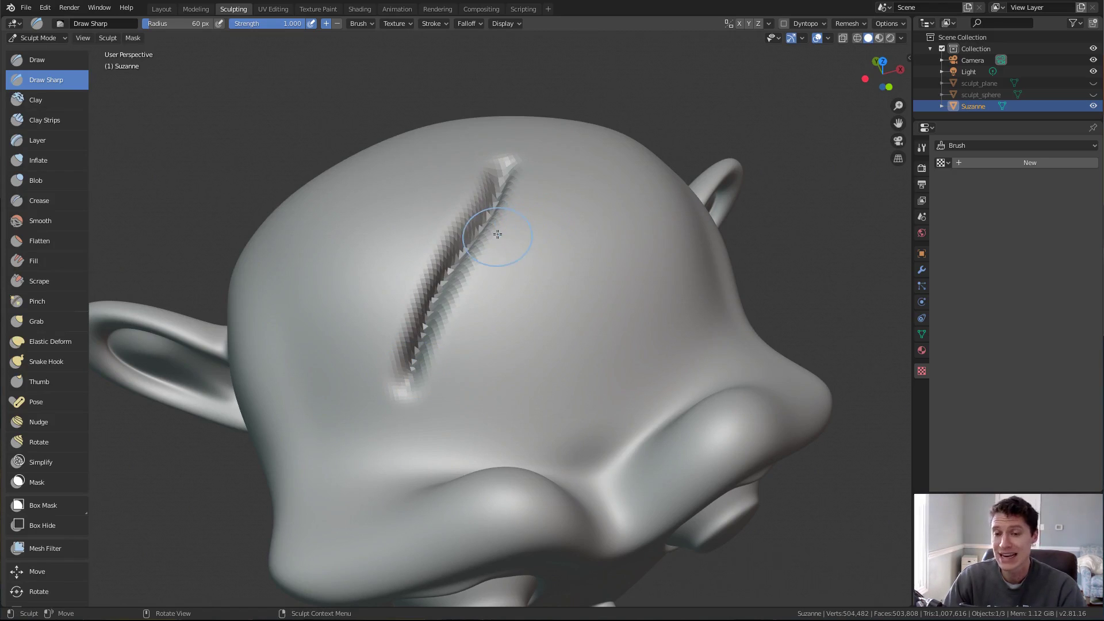
Step: Switch to the Pinch brush and set its radius to 143 px
{"action": "key", "text": "p"}
{"action": "key", "text": "f"}
{"action": "key", "text": "f"}
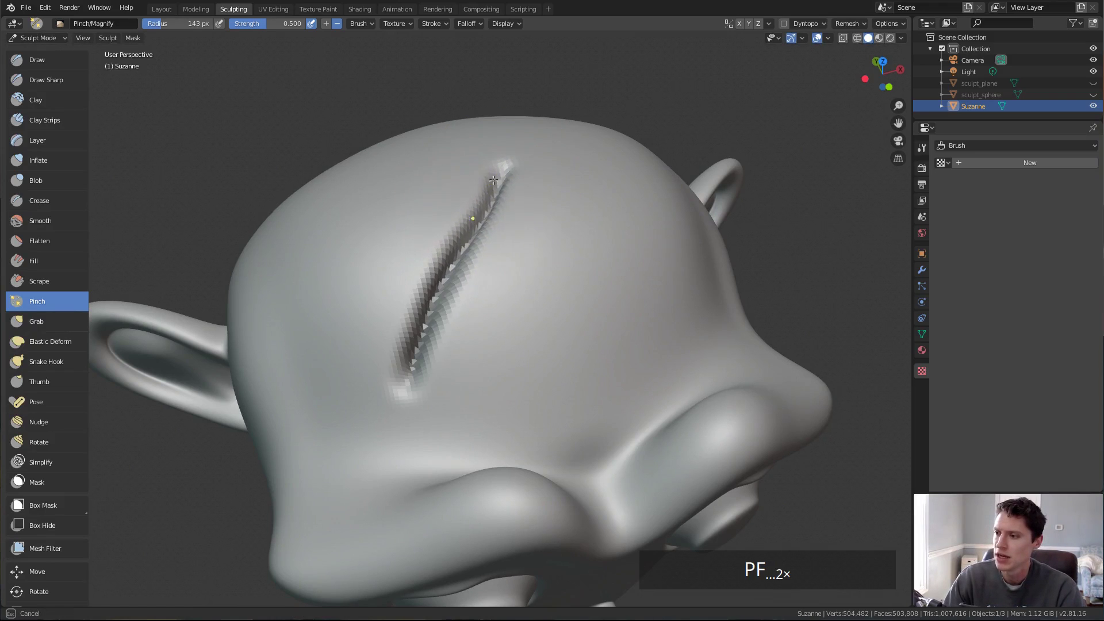
Step: Try pinching along the diagonal forehead groove with the axis locks active, and undo the pinching
{"action": "left_click_drag", "start_coordinate": [431, 313], "coordinate": [402, 396]}
{"action": "mouse_move", "coordinate": [492, 185]}
{"action": "middle_mouse_down"}
{"action": "mouse_move", "coordinate": [487, 201]}
{"action": "mouse_move", "coordinate": [525, 229]}
{"action": "middle_mouse_up"}
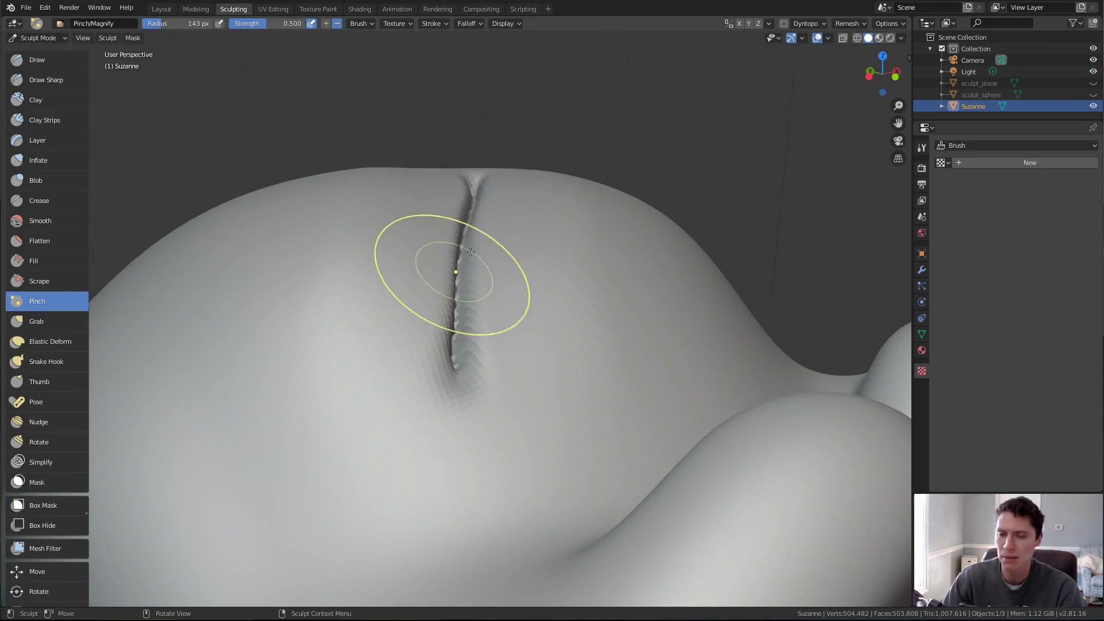
{"action": "left_click_drag", "start_coordinate": [480, 177], "coordinate": [431, 357]}
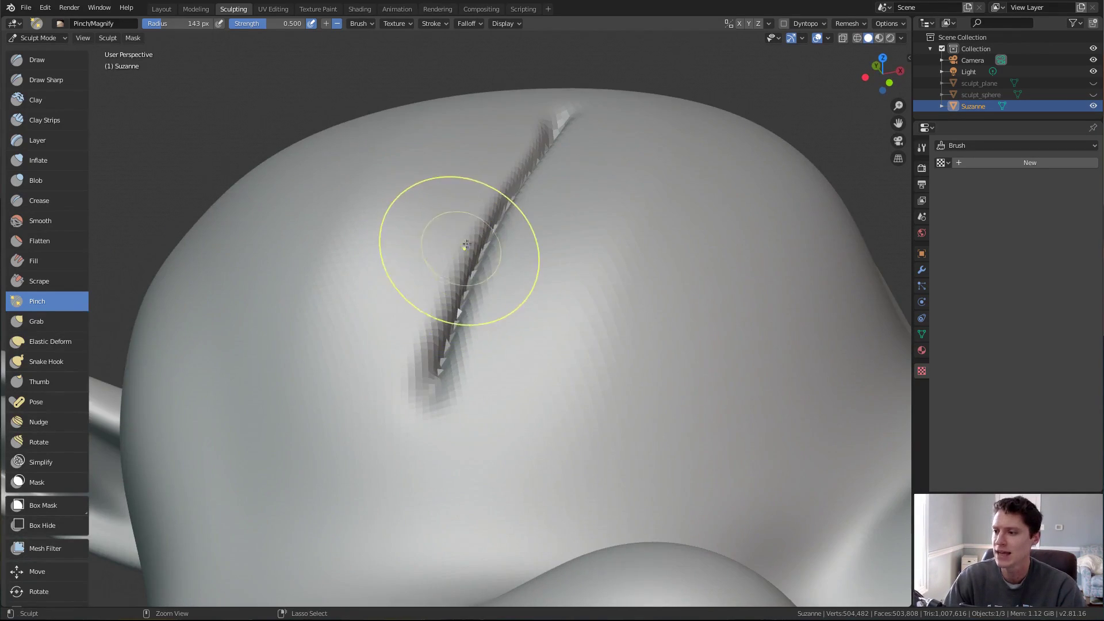
{"action": "key", "text": "ctrl+z"}
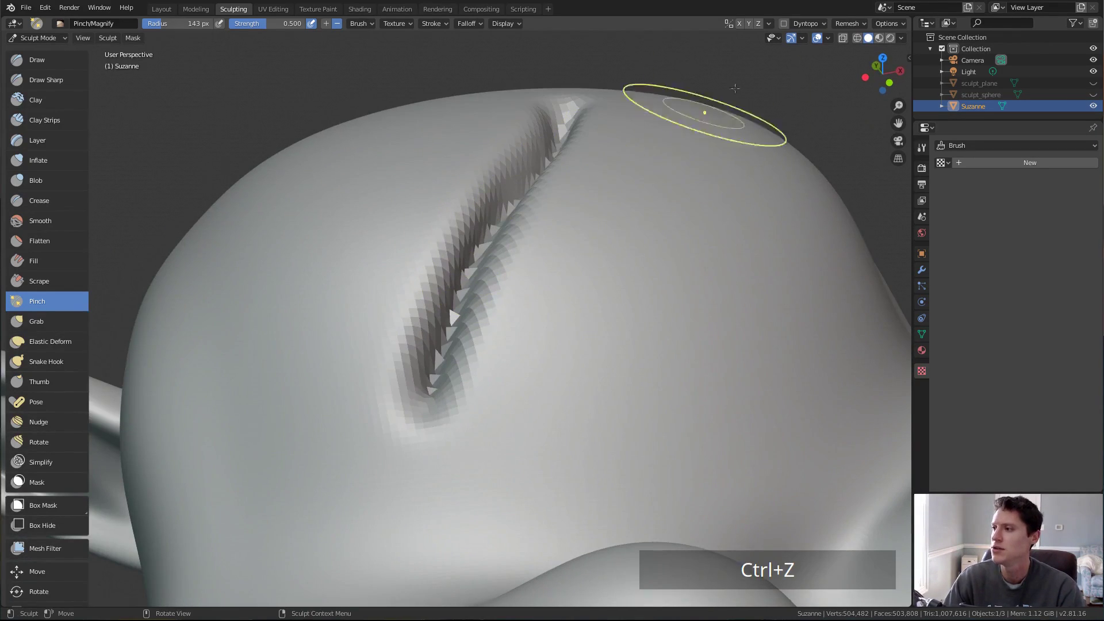
Step: Turn off the axis locks and pinch along the diagonal forehead groove
{"action": "left_click", "coordinate": [768, 24]}
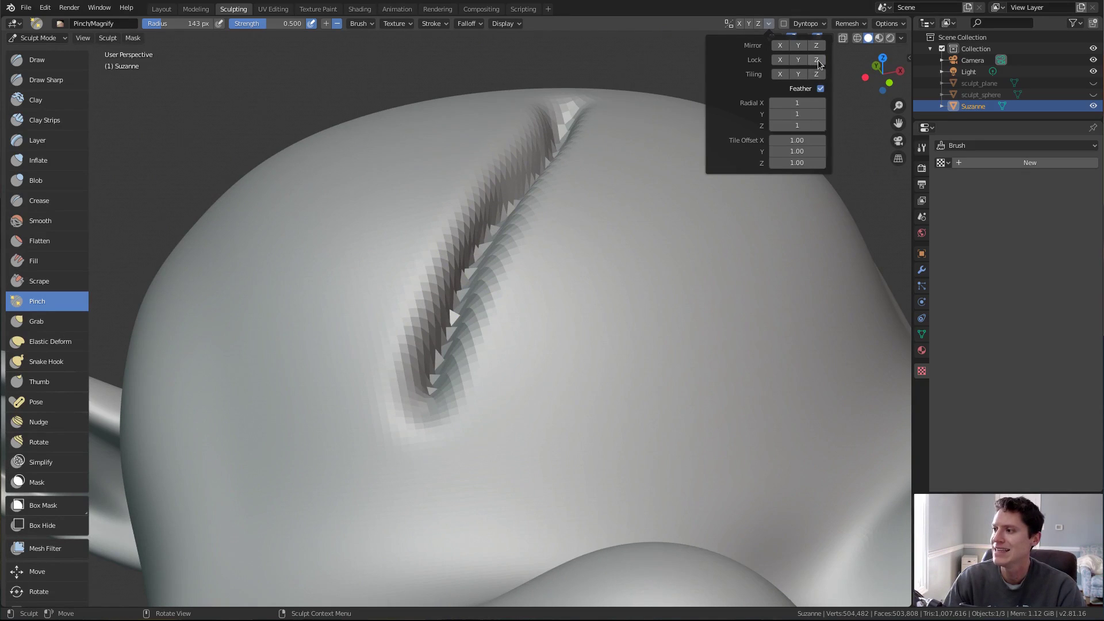
{"action": "middle_click_drag", "start_coordinate": [481, 283], "coordinate": [543, 243]}
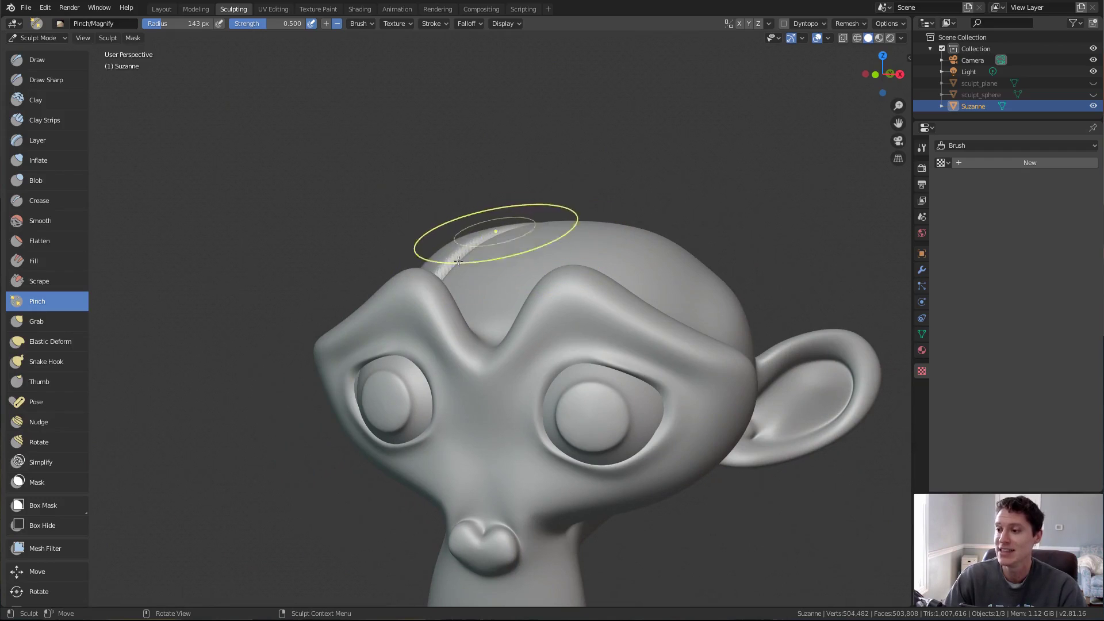
{"action": "mouse_move", "coordinate": [509, 261]}
{"action": "middle_mouse_down"}
{"action": "mouse_move", "coordinate": [489, 235]}
{"action": "mouse_move", "coordinate": [551, 190]}
{"action": "middle_mouse_up"}
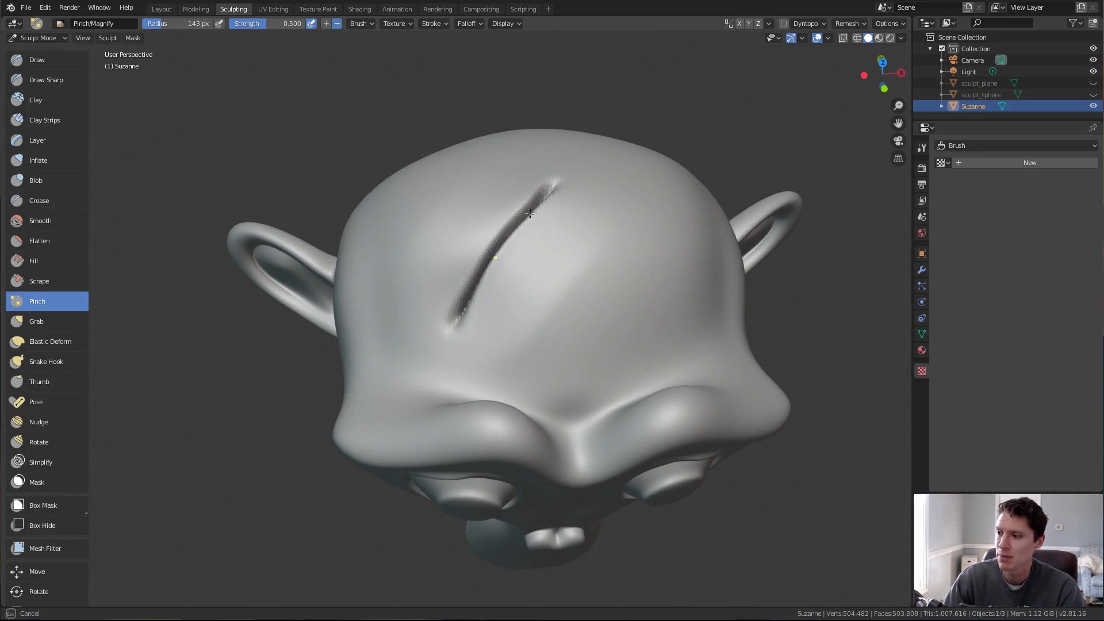
Step: Inflate the edges of the forehead groove with the Inflate brush at a 165 px radius
{"action": "middle_click_drag", "start_coordinate": [516, 229], "coordinate": [512, 213]}
{"action": "scroll", "coordinate": [512, 209], "scroll_direction": "up", "scroll_amount": 4}
{"action": "key", "text": "i"}
{"action": "key", "text": "f"}
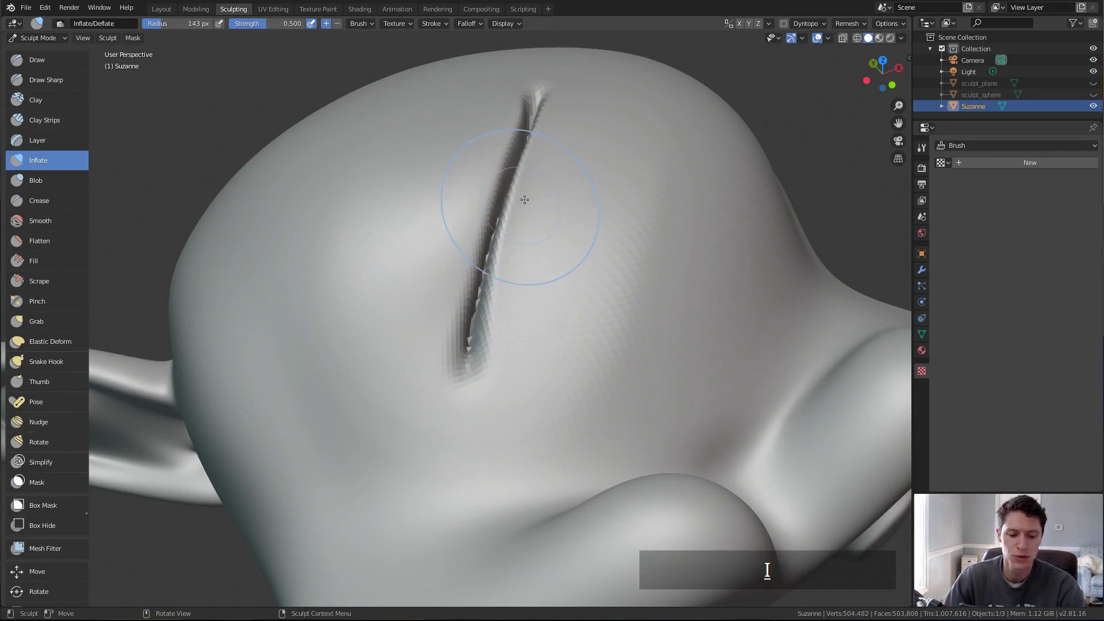
{"action": "left_click", "coordinate": [501, 209]}
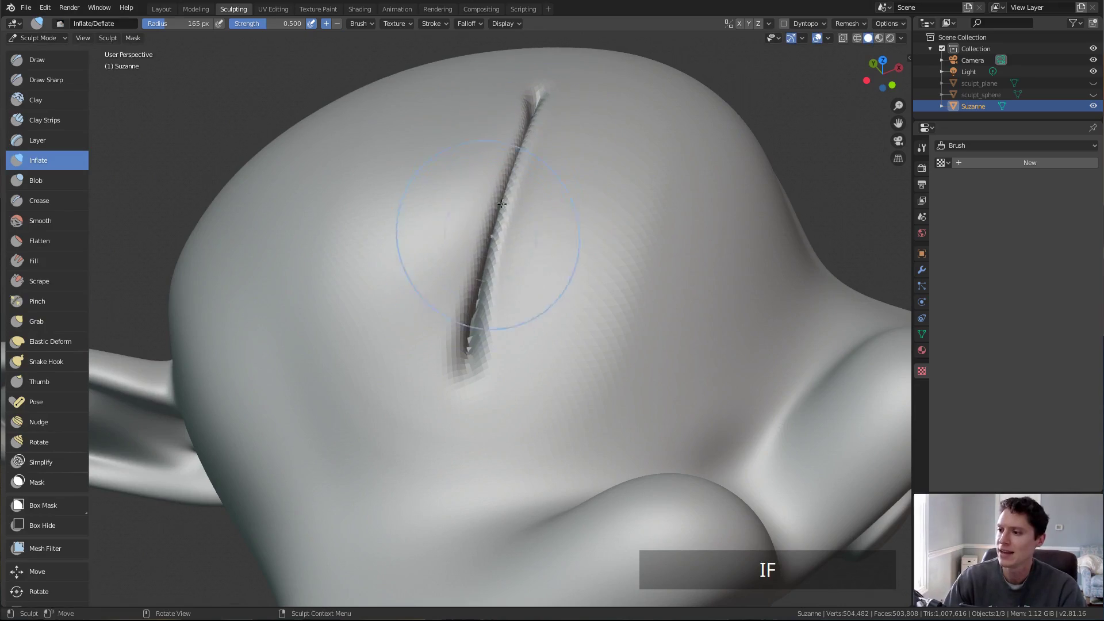
Step: Inspect the forehead groove from several angles and in another shading mode, and look over the symmetry tiling options
{"action": "scroll", "coordinate": [556, 178], "scroll_direction": "down", "scroll_amount": 4}
{"action": "middle_click_drag", "start_coordinate": [549, 261], "coordinate": [550, 207]}
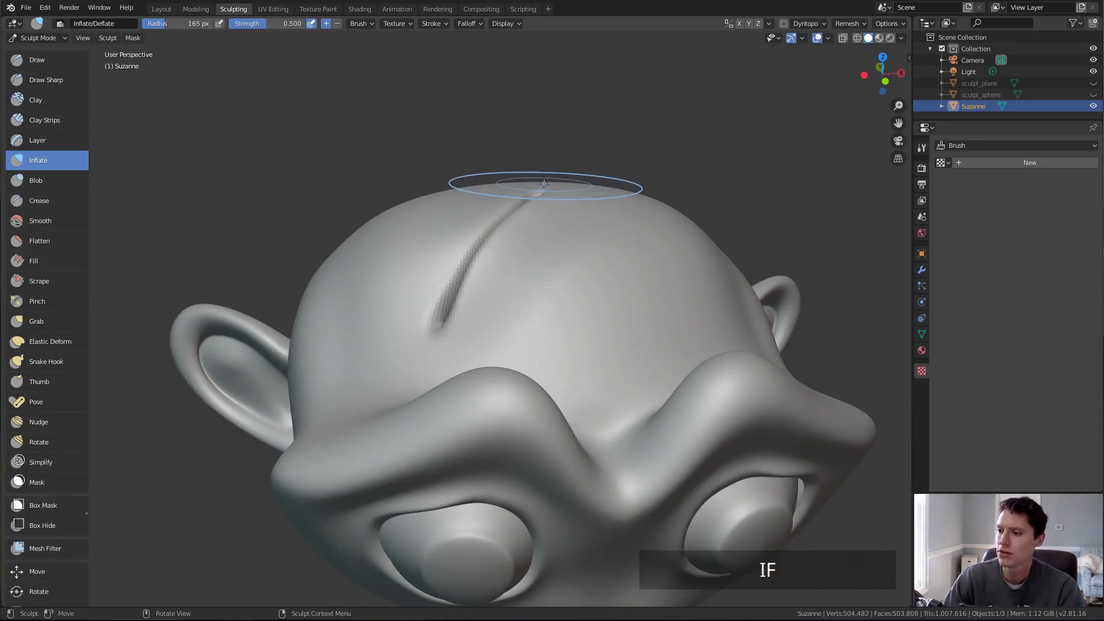
{"action": "scroll", "coordinate": [549, 213], "scroll_direction": "up", "scroll_amount": 6}
{"action": "key", "text": "z"}
{"action": "mouse_move", "coordinate": [468, 217]}
{"action": "middle_mouse_down"}
{"action": "mouse_move", "coordinate": [567, 202]}
{"action": "mouse_move", "coordinate": [538, 182]}
{"action": "mouse_move", "coordinate": [573, 177]}
{"action": "mouse_move", "coordinate": [572, 94]}
{"action": "middle_mouse_up"}
{"action": "key", "text": "z"}
{"action": "scroll", "coordinate": [569, 209], "scroll_direction": "down", "scroll_amount": 5}
{"action": "scroll", "coordinate": [549, 191], "scroll_direction": "up", "scroll_amount": 3}
{"action": "scroll", "coordinate": [548, 192], "scroll_direction": "up", "scroll_amount": 1}
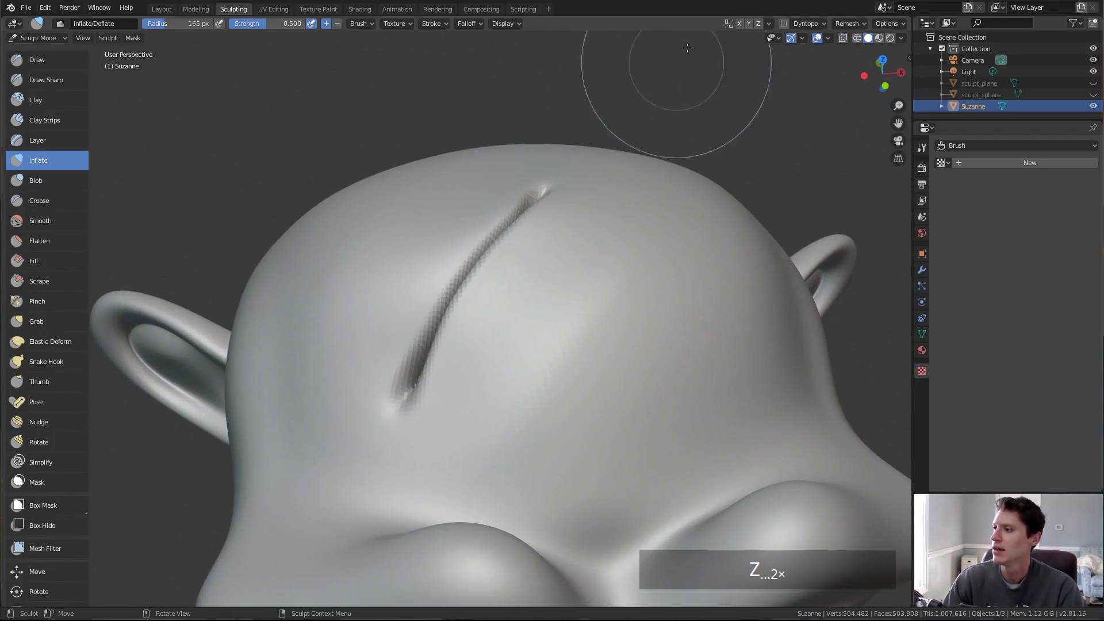
{"action": "left_click", "coordinate": [768, 23]}
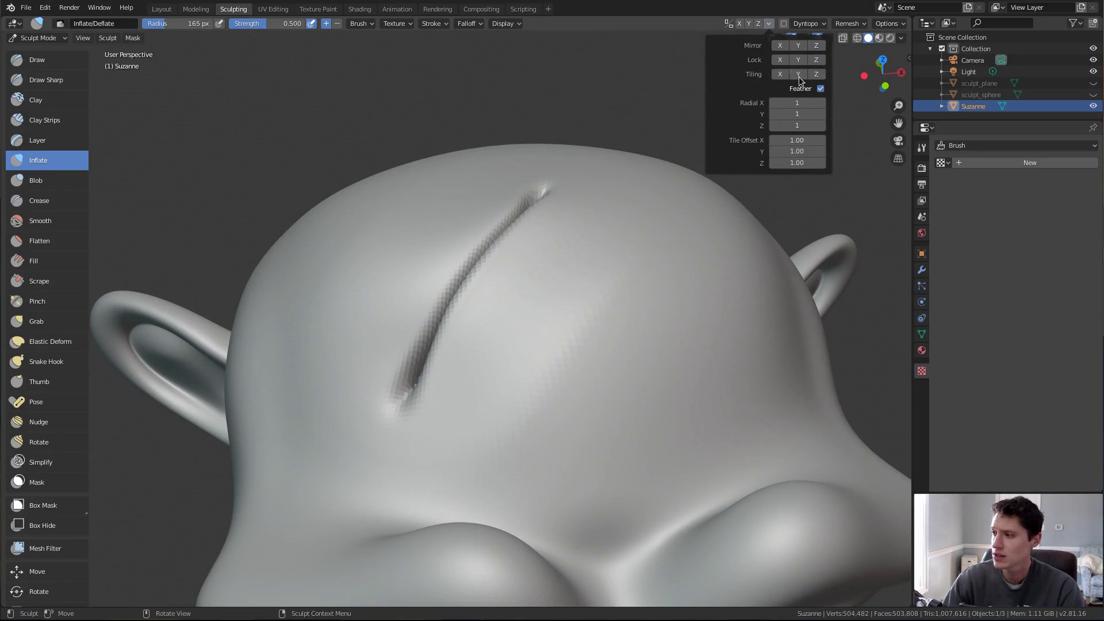
{"action": "scroll", "coordinate": [525, 161], "scroll_direction": "down", "scroll_amount": 3}
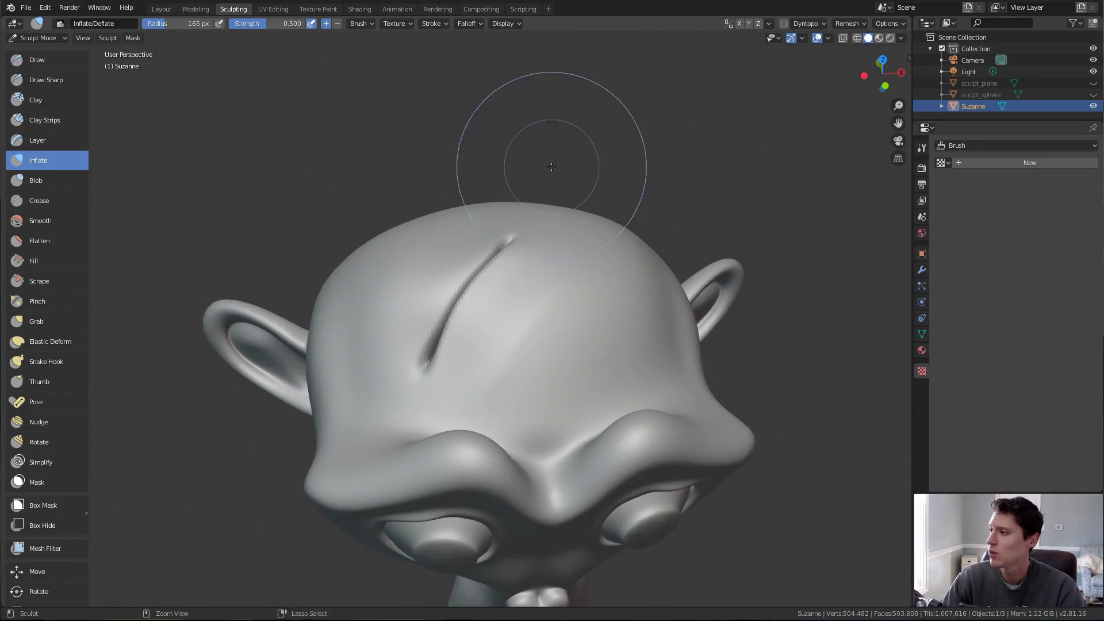
Step: Hide Suzanne, show sculpt_plane and switch the plane to Sculpt Mode
{"action": "left_click", "coordinate": [1093, 106]}
{"action": "left_click", "coordinate": [1092, 84]}
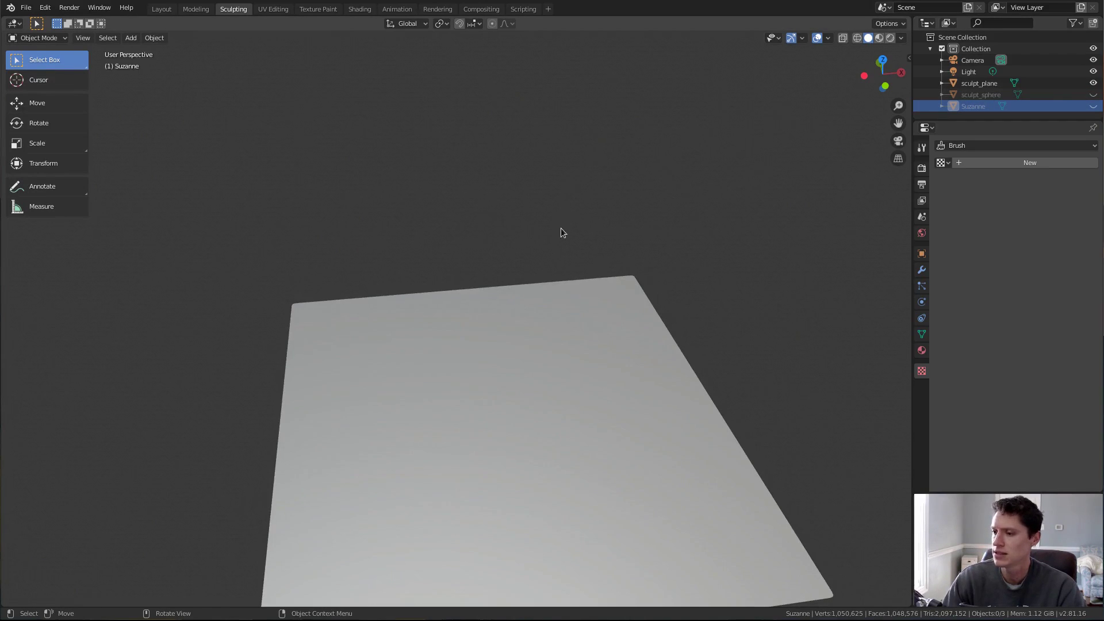
{"action": "middle_click_drag", "start_coordinate": [502, 320], "coordinate": [487, 261], "text": "shift"}
{"action": "left_click", "coordinate": [358, 263]}
{"action": "left_click", "coordinate": [46, 39]}
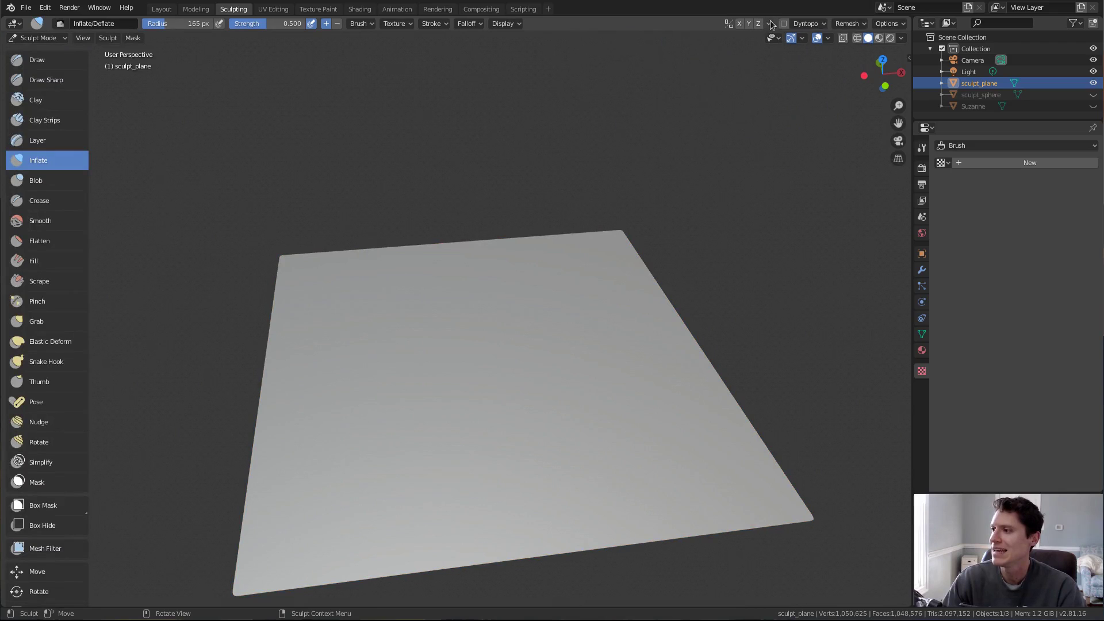
Step: Enable symmetry tiling on X and Y and reduce the Inflate radius to 48 px
{"action": "left_click", "coordinate": [768, 24]}
{"action": "middle_click_drag", "start_coordinate": [525, 232], "coordinate": [526, 211]}
{"action": "key", "text": "f"}
{"action": "left_click", "coordinate": [415, 221]}
{"action": "scroll", "coordinate": [442, 221], "scroll_direction": "up", "scroll_amount": 1}
{"action": "key", "text": "f"}
{"action": "left_click", "coordinate": [429, 220]}
{"action": "mouse_move", "coordinate": [428, 221]}
{"action": "middle_mouse_down"}
{"action": "mouse_move", "coordinate": [431, 234]}
{"action": "mouse_move", "coordinate": [509, 174]}
{"action": "mouse_move", "coordinate": [488, 187]}
{"action": "middle_mouse_up"}
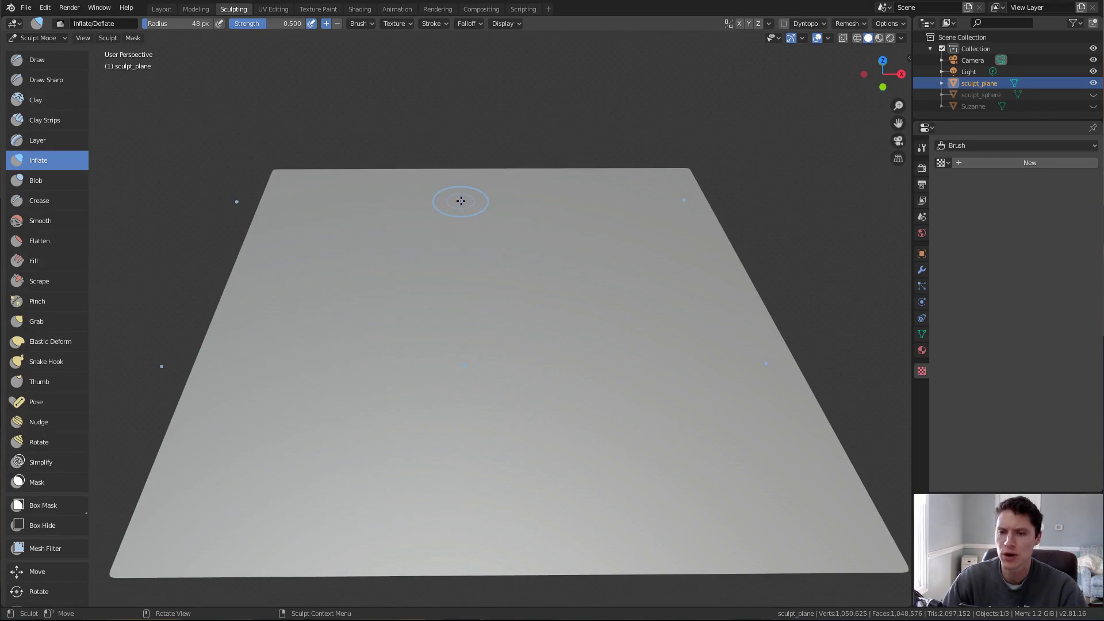
Step: Draw faint tiled curves on the plane with a 30 px Inflate radius and raise the strength to 1.000
{"action": "key", "text": "f"}
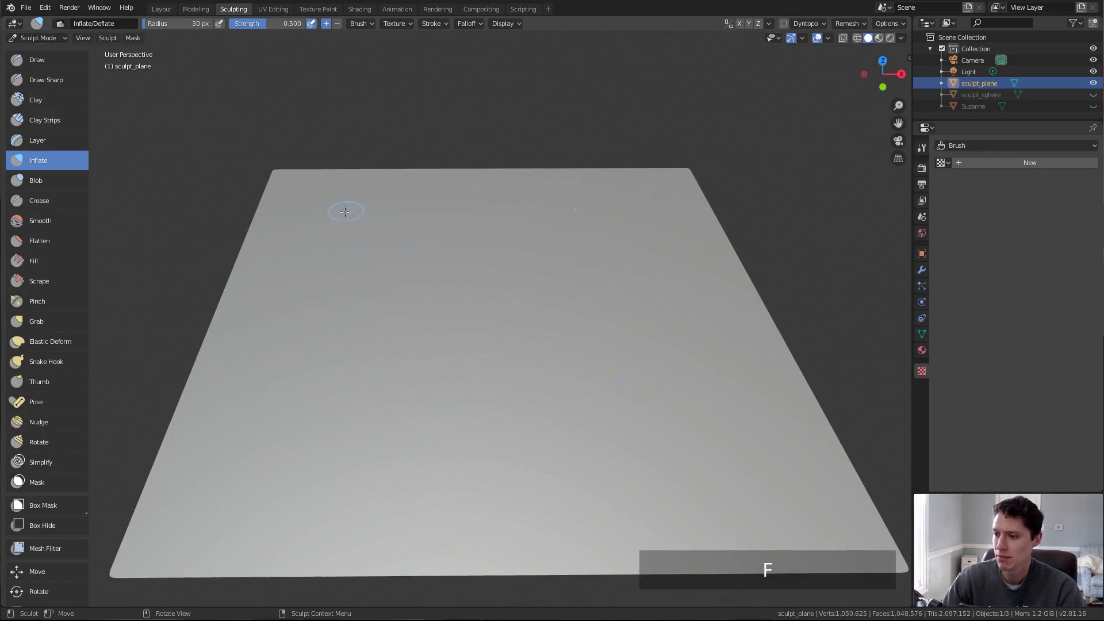
{"action": "left_click", "coordinate": [463, 291]}
{"action": "key", "text": "shift+f"}
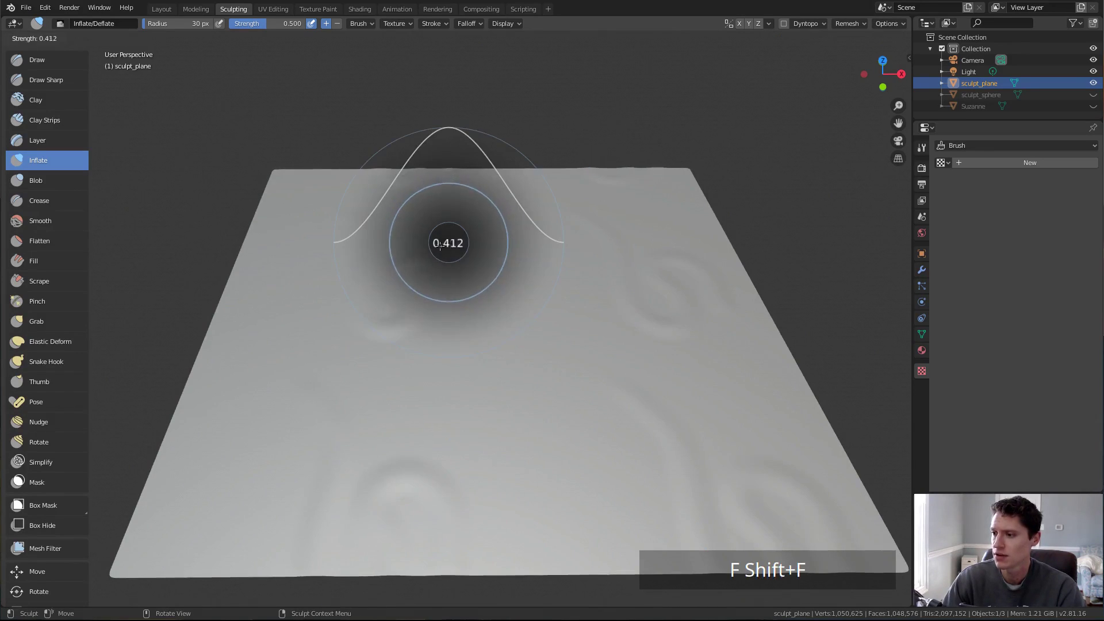
{"action": "left_click", "coordinate": [459, 246]}
Step: Draw winding raised strokes across the middle of the plane so they repeat in tiles on X and Y
{"action": "middle_click_drag", "start_coordinate": [459, 246], "coordinate": [493, 158]}
{"action": "mouse_move", "coordinate": [492, 158]}
{"action": "left_mouse_down"}
{"action": "mouse_move", "coordinate": [520, 198]}
{"action": "mouse_move", "coordinate": [486, 266]}
{"action": "mouse_move", "coordinate": [444, 236]}
{"action": "mouse_move", "coordinate": [445, 173]}
{"action": "mouse_move", "coordinate": [544, 141]}
{"action": "left_mouse_up"}
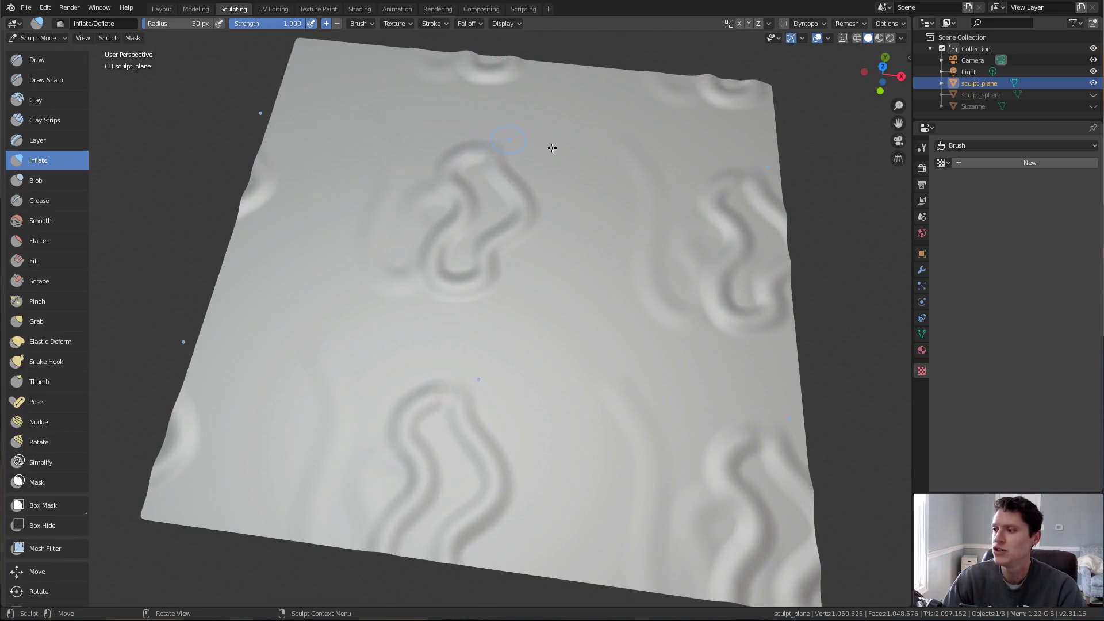
{"action": "middle_click_drag", "start_coordinate": [545, 141], "coordinate": [525, 197], "text": "shift"}
{"action": "mouse_move", "coordinate": [525, 198]}
{"action": "left_mouse_down"}
{"action": "mouse_move", "coordinate": [542, 305]}
{"action": "mouse_move", "coordinate": [528, 345]}
{"action": "left_mouse_up"}
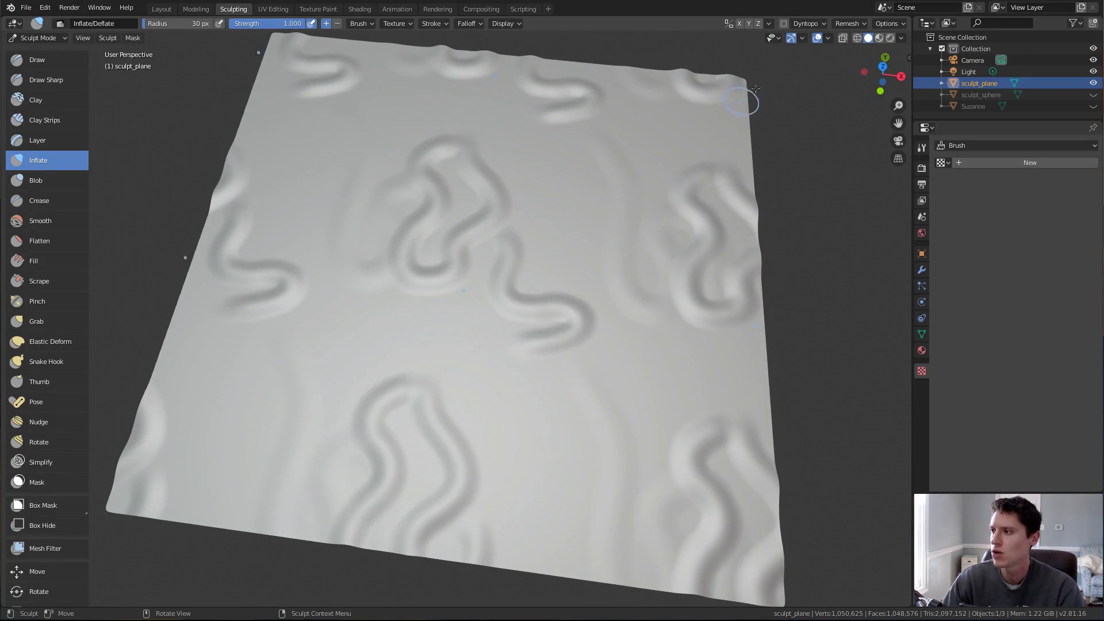
Step: Undo all the strokes on the plane and set the symmetry tile offset to 0.50 on X, Y and Z
{"action": "left_click", "coordinate": [770, 23]}
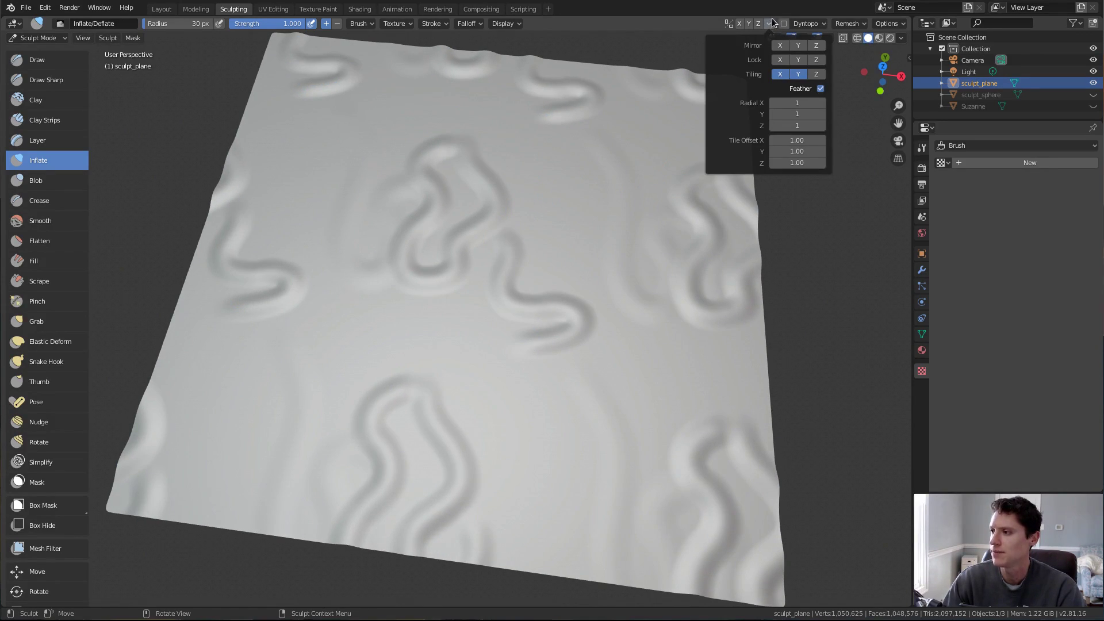
{"action": "key", "text": "ctrl+z"}
{"action": "key", "text": "ctrl+z"}
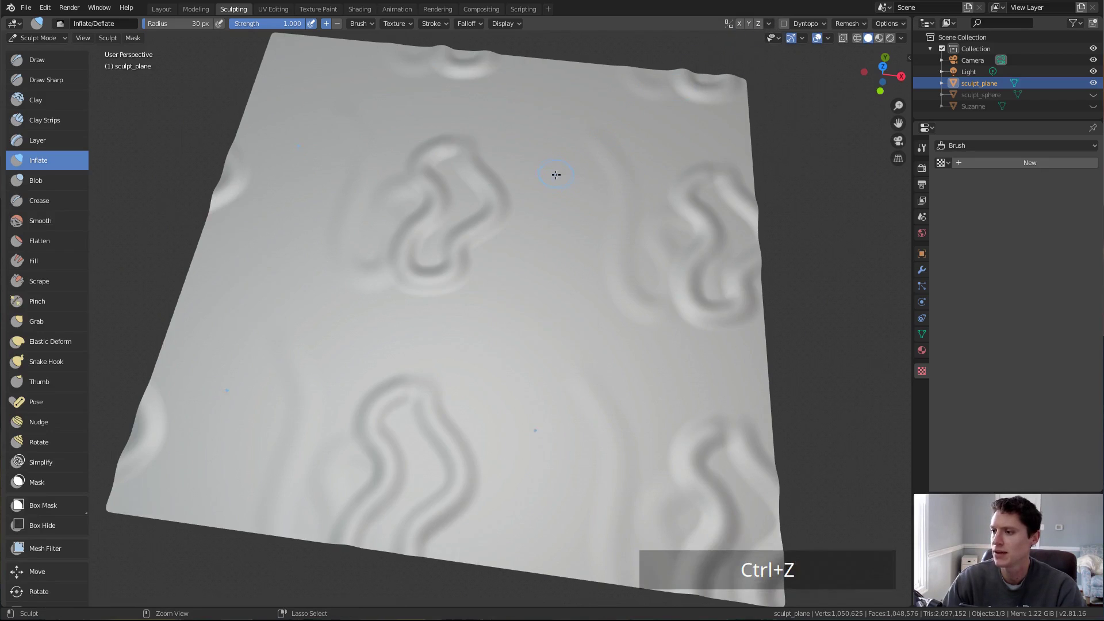
{"action": "left_click", "coordinate": [769, 24]}
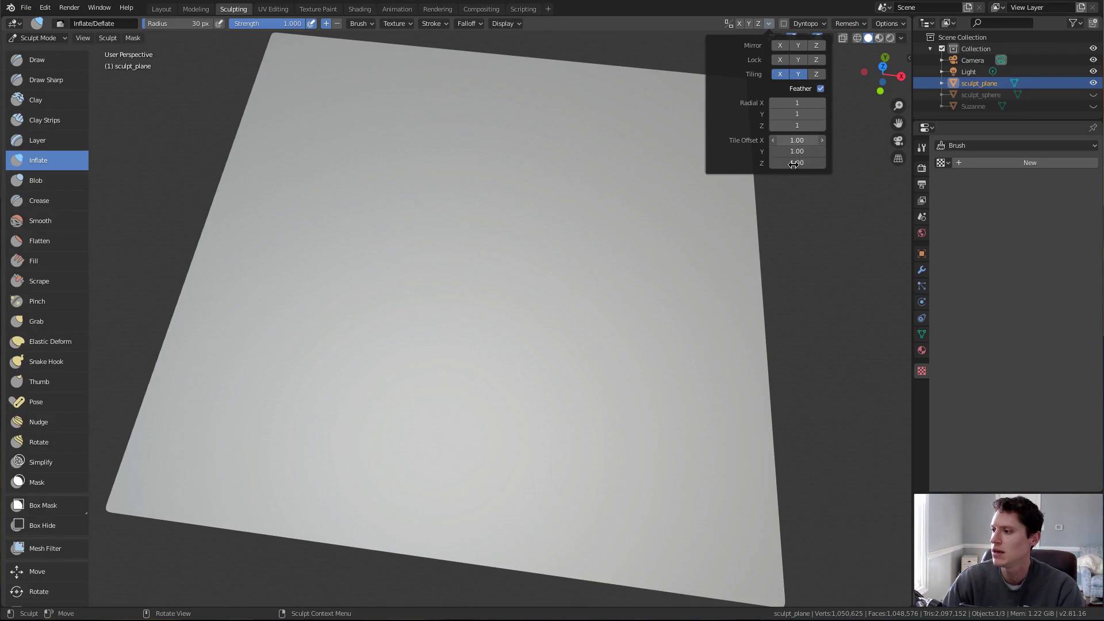
{"action": "type", "text": ".5"}
{"action": "key", "text": "Return"}
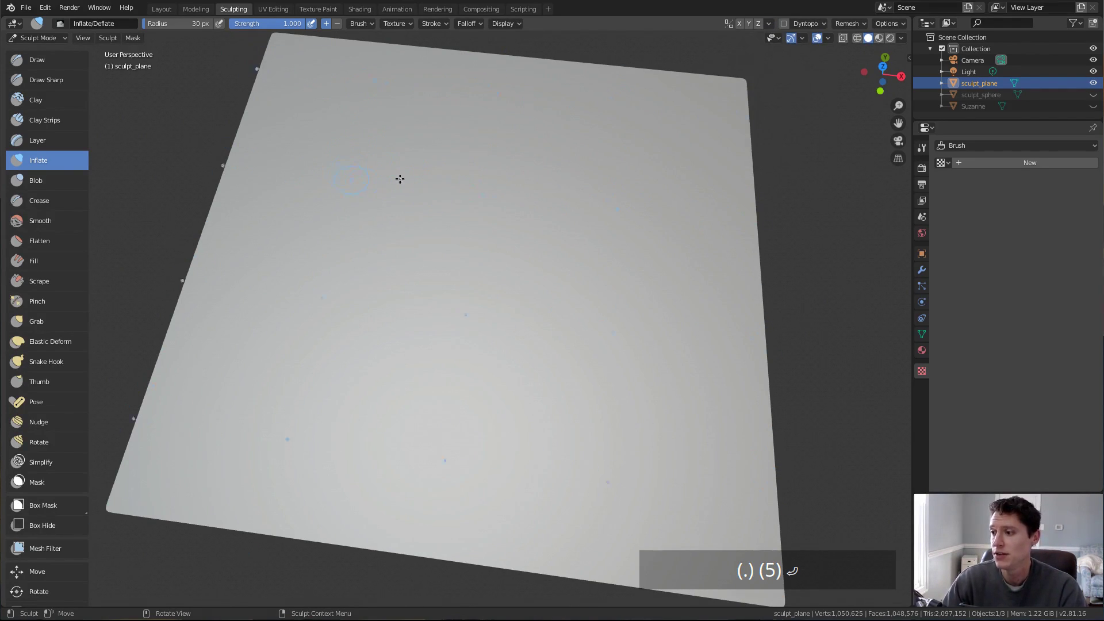
Step: Draw winding Inflate ridges and small round bumps that repeat across the plane, using a 30 px radius
{"action": "mouse_move", "coordinate": [332, 109]}
{"action": "left_mouse_down"}
{"action": "mouse_move", "coordinate": [322, 165]}
{"action": "mouse_move", "coordinate": [387, 153]}
{"action": "mouse_move", "coordinate": [392, 188]}
{"action": "mouse_move", "coordinate": [374, 172]}
{"action": "mouse_move", "coordinate": [376, 131]}
{"action": "mouse_move", "coordinate": [363, 114]}
{"action": "mouse_move", "coordinate": [426, 124]}
{"action": "mouse_move", "coordinate": [423, 170]}
{"action": "mouse_move", "coordinate": [382, 209]}
{"action": "left_mouse_up"}
{"action": "middle_click_drag", "start_coordinate": [383, 209], "coordinate": [382, 217]}
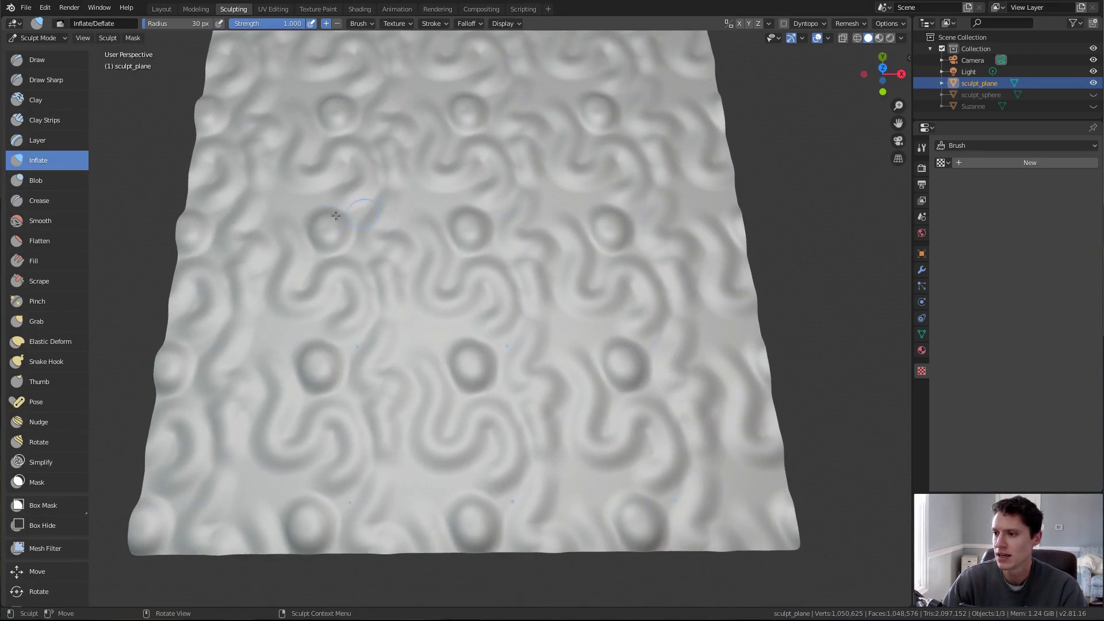
{"action": "left_click", "coordinate": [284, 207]}
Step: Raise the Inflate radius to 50 px, swell the larger bumps into domes and thicken the curved ridges beside them
{"action": "mouse_move", "coordinate": [492, 164]}
{"action": "middle_mouse_down"}
{"action": "mouse_move", "coordinate": [461, 195]}
{"action": "mouse_move", "coordinate": [488, 215]}
{"action": "middle_mouse_up"}
{"action": "scroll", "coordinate": [419, 215], "scroll_direction": "up", "scroll_amount": 2}
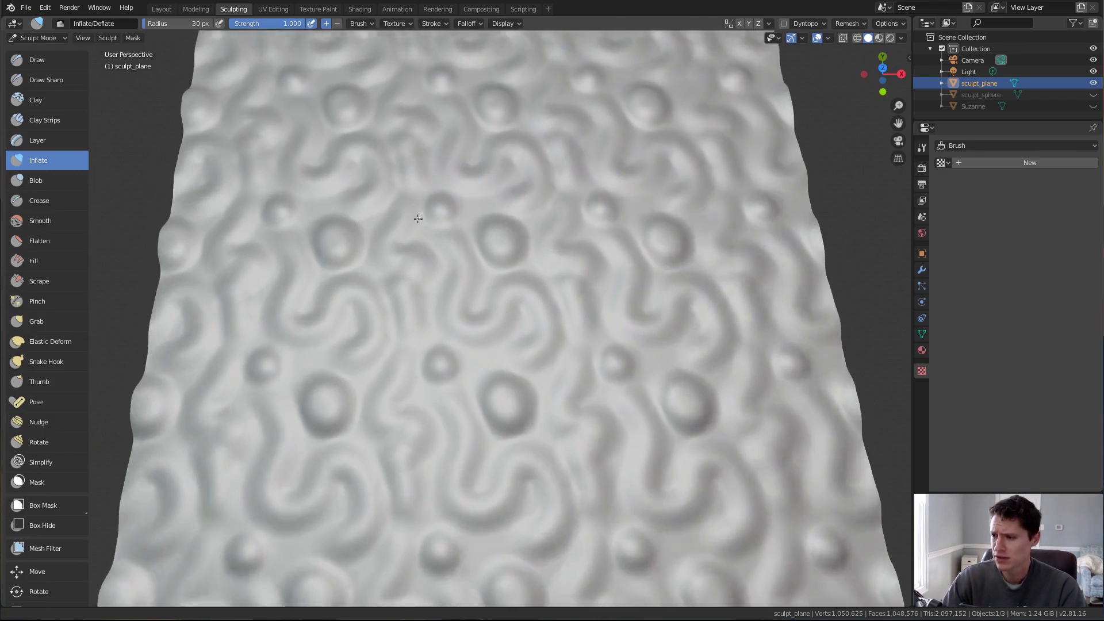
{"action": "middle_click_drag", "start_coordinate": [352, 202], "coordinate": [392, 197], "text": "shift"}
{"action": "key", "text": "f"}
{"action": "left_click", "coordinate": [433, 172]}
{"action": "mouse_move", "coordinate": [338, 228]}
{"action": "left_mouse_down"}
{"action": "mouse_move", "coordinate": [286, 234]}
{"action": "mouse_move", "coordinate": [291, 274]}
{"action": "mouse_move", "coordinate": [318, 281]}
{"action": "left_mouse_up"}
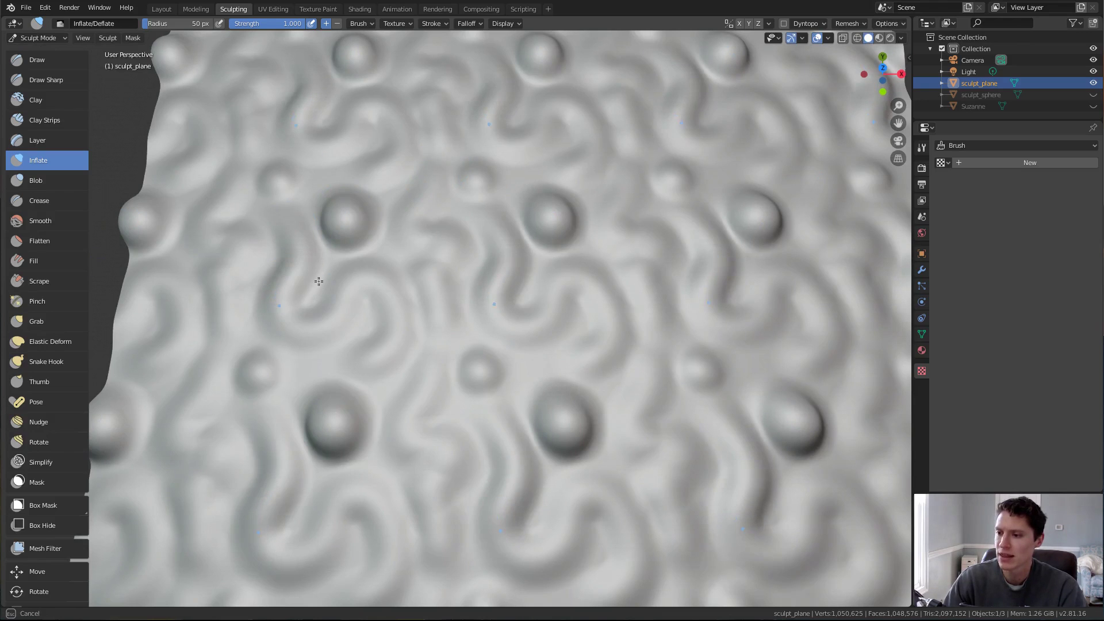
Step: Switch to the Scrape brush, enlarge its radius to 114 px and flatten the large domes and the curved ridges beside them
{"action": "scroll", "coordinate": [318, 281], "scroll_direction": "down", "scroll_amount": 2}
{"action": "middle_click_drag", "start_coordinate": [522, 246], "coordinate": [527, 272]}
{"action": "middle_click_drag", "start_coordinate": [527, 272], "coordinate": [518, 220], "text": "shift"}
{"action": "scroll", "coordinate": [512, 201], "scroll_direction": "down", "scroll_amount": 2}
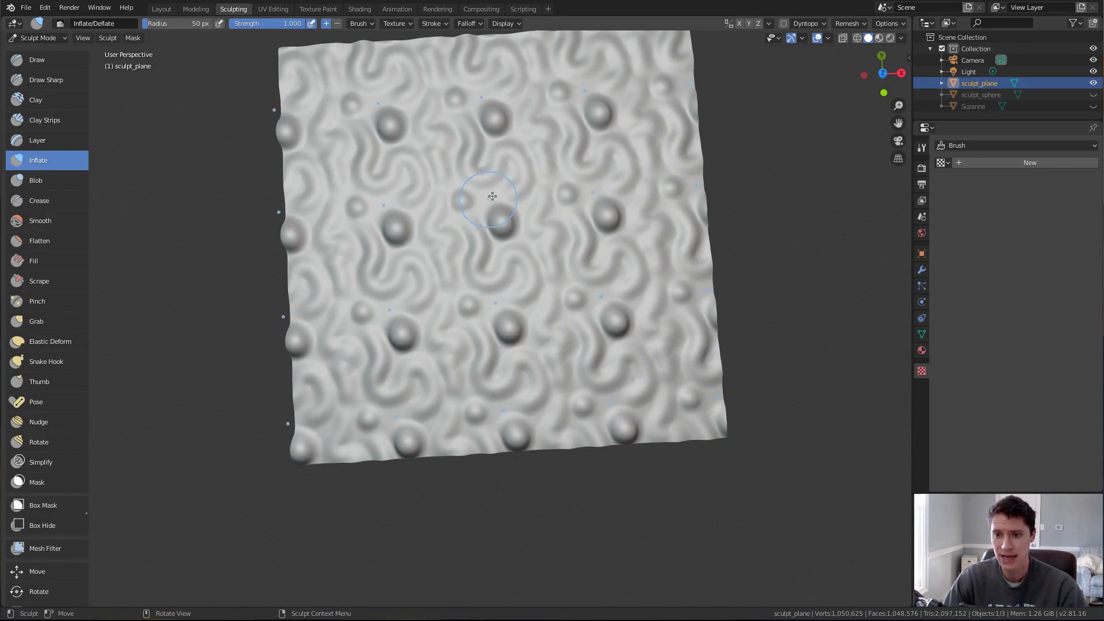
{"action": "scroll", "coordinate": [513, 187], "scroll_direction": "up", "scroll_amount": 4}
{"action": "mouse_move", "coordinate": [439, 195]}
{"action": "middle_mouse_down", "text": "ctrl"}
{"action": "mouse_move", "coordinate": [446, 241]}
{"action": "mouse_move", "coordinate": [464, 226]}
{"action": "middle_mouse_up", "text": "ctrl"}
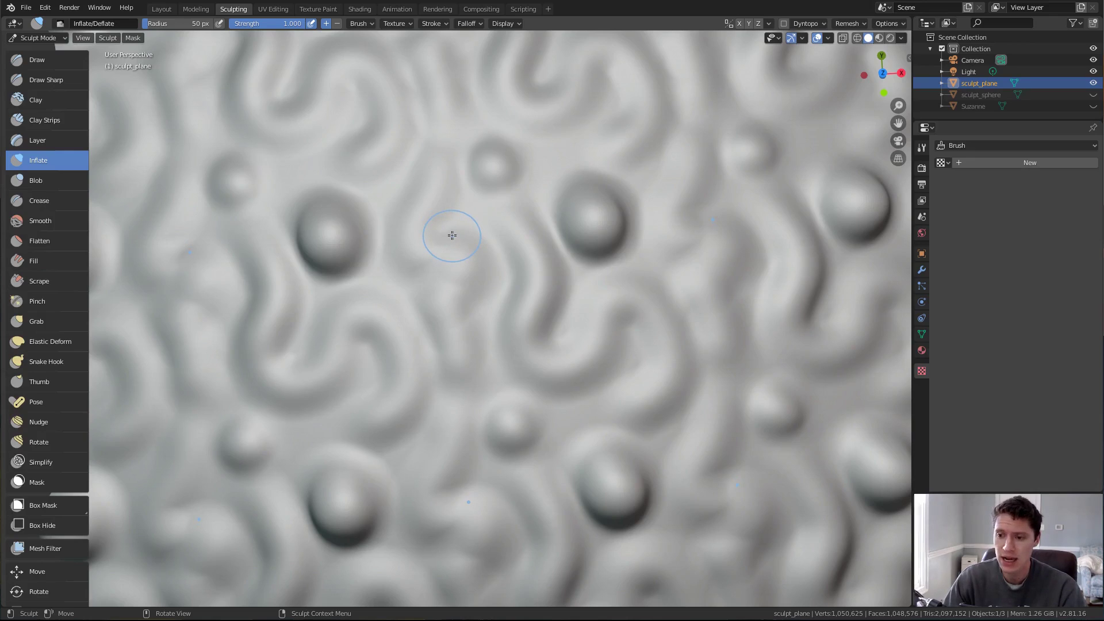
{"action": "left_click", "coordinate": [50, 281]}
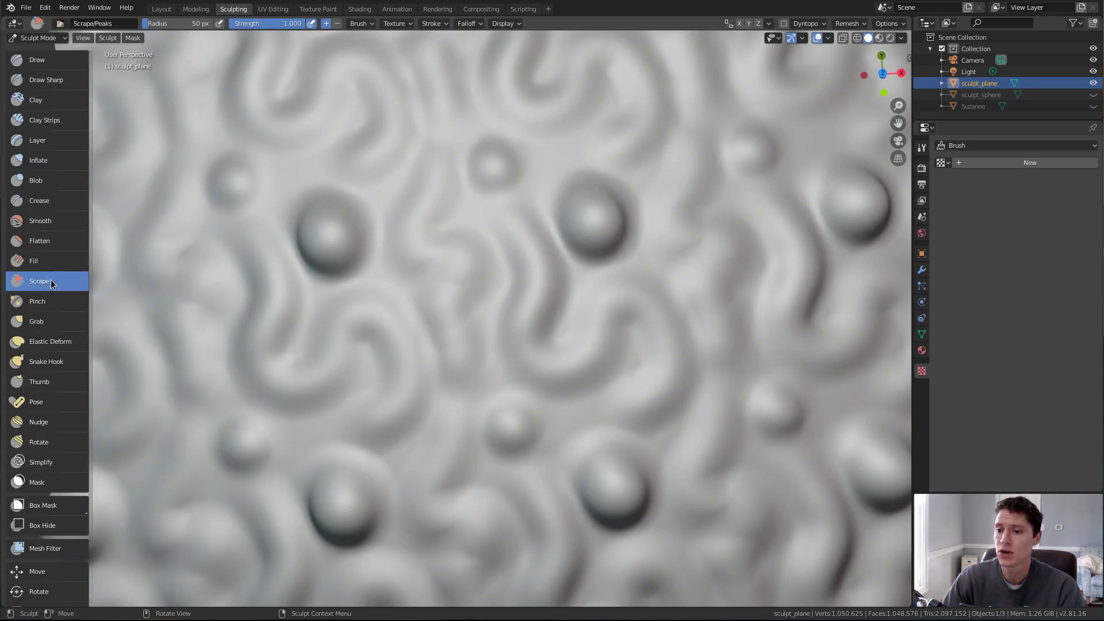
{"action": "mouse_move", "coordinate": [334, 242]}
{"action": "left_mouse_down"}
{"action": "mouse_move", "coordinate": [341, 234]}
{"action": "mouse_move", "coordinate": [320, 241]}
{"action": "mouse_move", "coordinate": [270, 308]}
{"action": "mouse_move", "coordinate": [276, 371]}
{"action": "mouse_move", "coordinate": [324, 386]}
{"action": "mouse_move", "coordinate": [347, 328]}
{"action": "mouse_move", "coordinate": [338, 323]}
{"action": "left_mouse_up"}
{"action": "key", "text": "f"}
{"action": "left_click", "coordinate": [391, 217]}
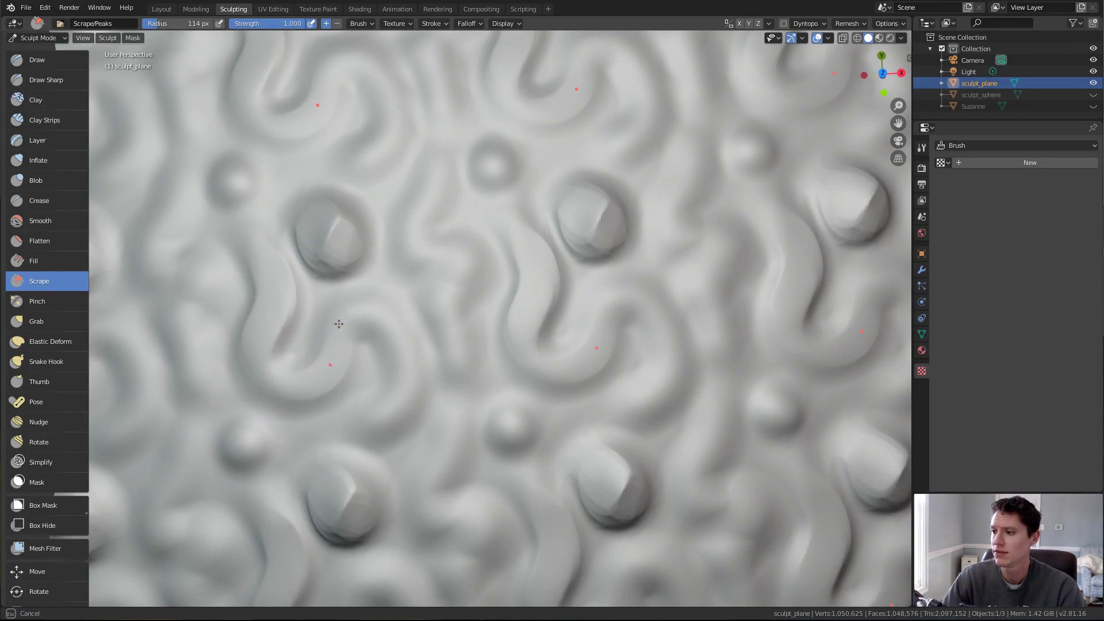
Step: Reduce the Scrape radius to 65 px, scrape the swirls between the domes and undo the last stroke
{"action": "key", "text": "f"}
{"action": "left_click", "coordinate": [333, 308]}
{"action": "middle_click_drag", "start_coordinate": [372, 288], "coordinate": [315, 425]}
{"action": "mouse_move", "coordinate": [299, 451]}
{"action": "left_mouse_down"}
{"action": "mouse_move", "coordinate": [268, 460]}
{"action": "mouse_move", "coordinate": [270, 471]}
{"action": "mouse_move", "coordinate": [344, 443]}
{"action": "left_mouse_up"}
{"action": "middle_click_drag", "start_coordinate": [345, 444], "coordinate": [382, 353]}
{"action": "mouse_move", "coordinate": [382, 352]}
{"action": "left_mouse_down"}
{"action": "mouse_move", "coordinate": [377, 402]}
{"action": "mouse_move", "coordinate": [402, 413]}
{"action": "left_mouse_up"}
{"action": "key", "text": "ctrl+z"}
Step: Scrape the raised areas between the domes and swirls with the 65 px radius
{"action": "mouse_move", "coordinate": [409, 373]}
{"action": "middle_mouse_down"}
{"action": "mouse_move", "coordinate": [391, 322]}
{"action": "mouse_move", "coordinate": [419, 291]}
{"action": "middle_mouse_up"}
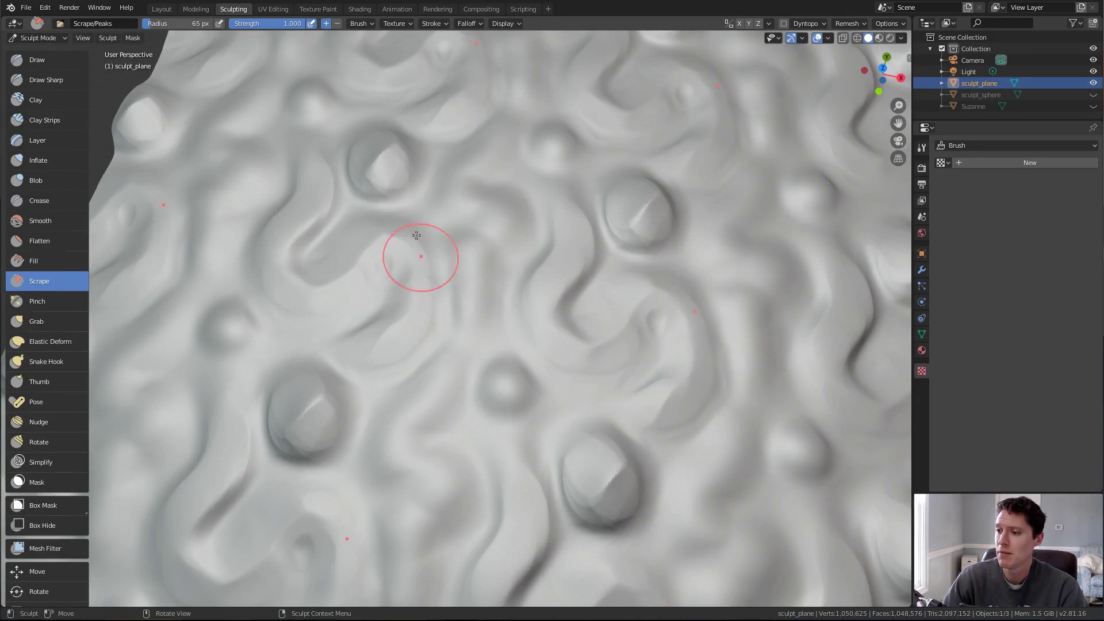
{"action": "scroll", "coordinate": [460, 265], "scroll_direction": "down", "scroll_amount": 4}
{"action": "mouse_move", "coordinate": [468, 284]}
{"action": "middle_mouse_down"}
{"action": "mouse_move", "coordinate": [363, 399]}
{"action": "mouse_move", "coordinate": [395, 283]}
{"action": "mouse_move", "coordinate": [394, 308]}
{"action": "middle_mouse_up"}
{"action": "mouse_move", "coordinate": [408, 384]}
{"action": "left_mouse_down"}
{"action": "mouse_move", "coordinate": [377, 414]}
{"action": "mouse_move", "coordinate": [430, 395]}
{"action": "mouse_move", "coordinate": [430, 354]}
{"action": "mouse_move", "coordinate": [452, 360]}
{"action": "left_mouse_up"}
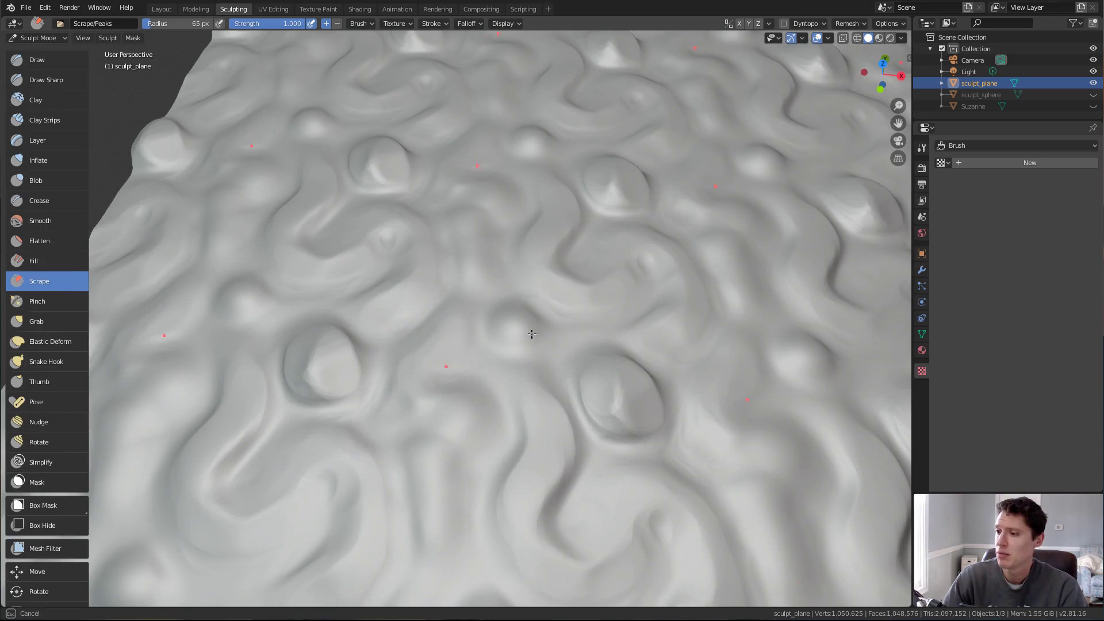
Step: Turn off symmetry tiling on the X and Y axes
{"action": "scroll", "coordinate": [451, 361], "scroll_direction": "down", "scroll_amount": 4}
{"action": "mouse_move", "coordinate": [451, 360]}
{"action": "middle_mouse_down"}
{"action": "mouse_move", "coordinate": [554, 216]}
{"action": "mouse_move", "coordinate": [556, 263]}
{"action": "mouse_move", "coordinate": [561, 232]}
{"action": "middle_mouse_up"}
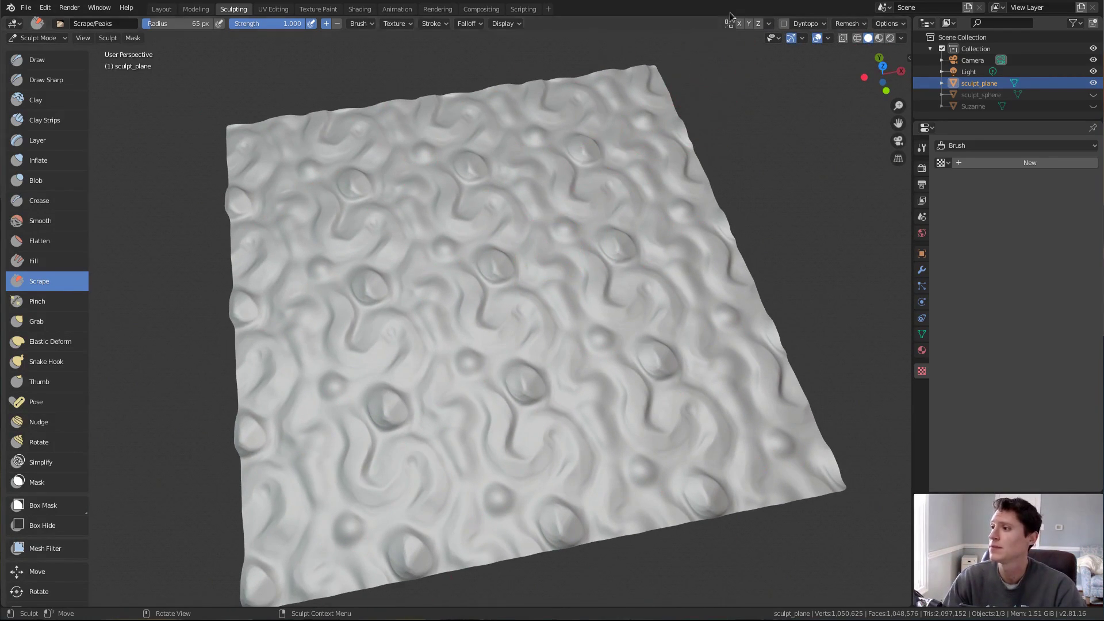
{"action": "left_click", "coordinate": [769, 23]}
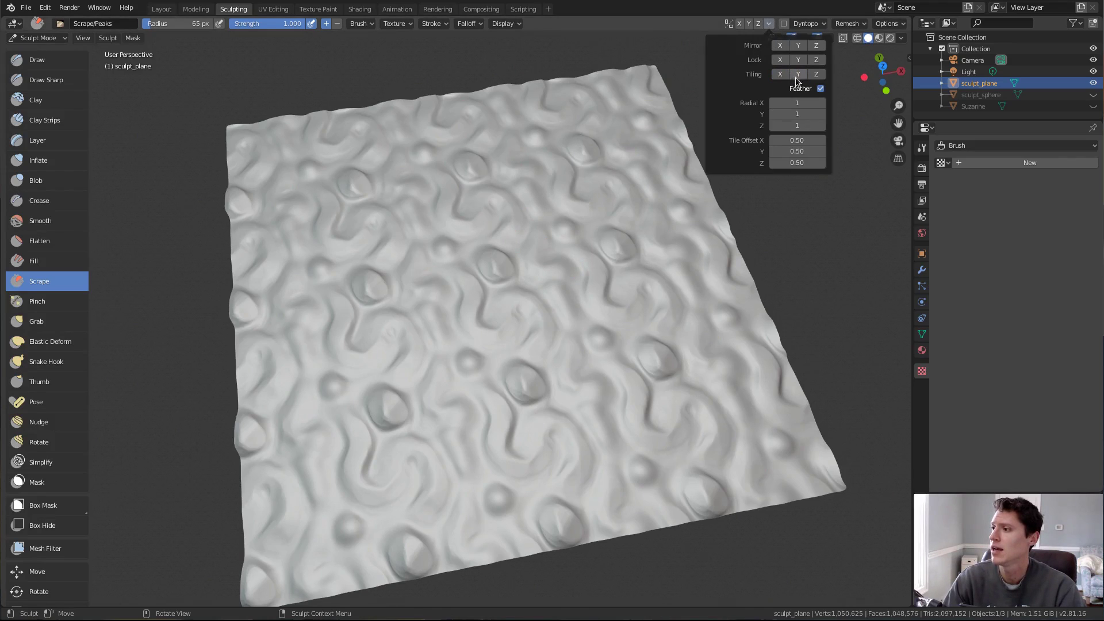
{"action": "middle_click_drag", "start_coordinate": [616, 185], "coordinate": [613, 248]}
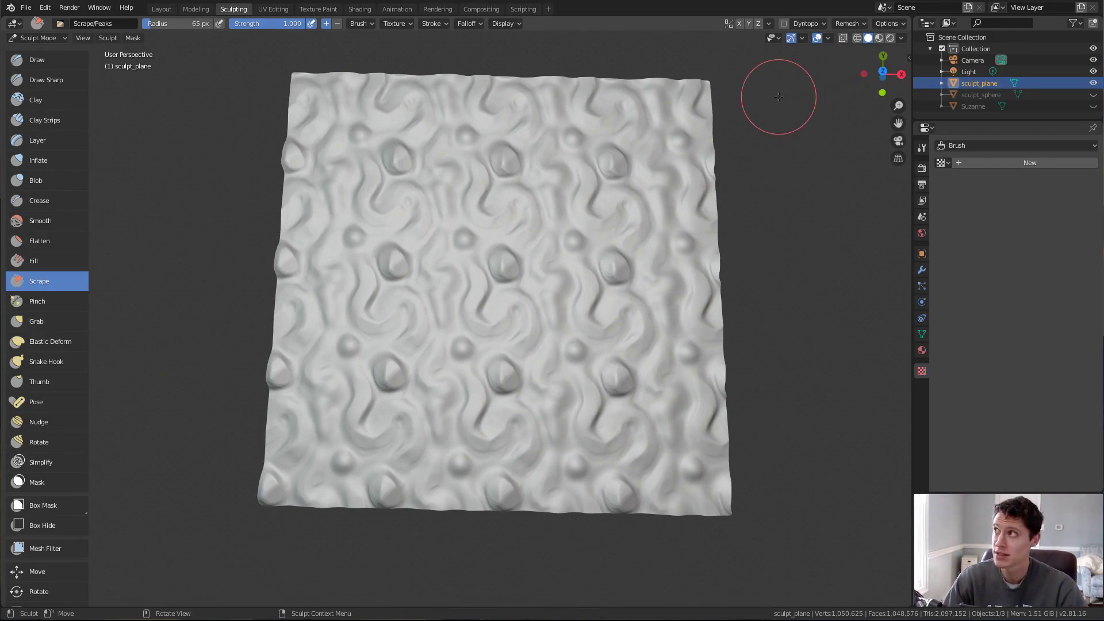
Step: Compare Studio with MatCap viewport lighting, keep MatCap and choose the glossy green sphere
{"action": "left_click", "coordinate": [901, 38]}
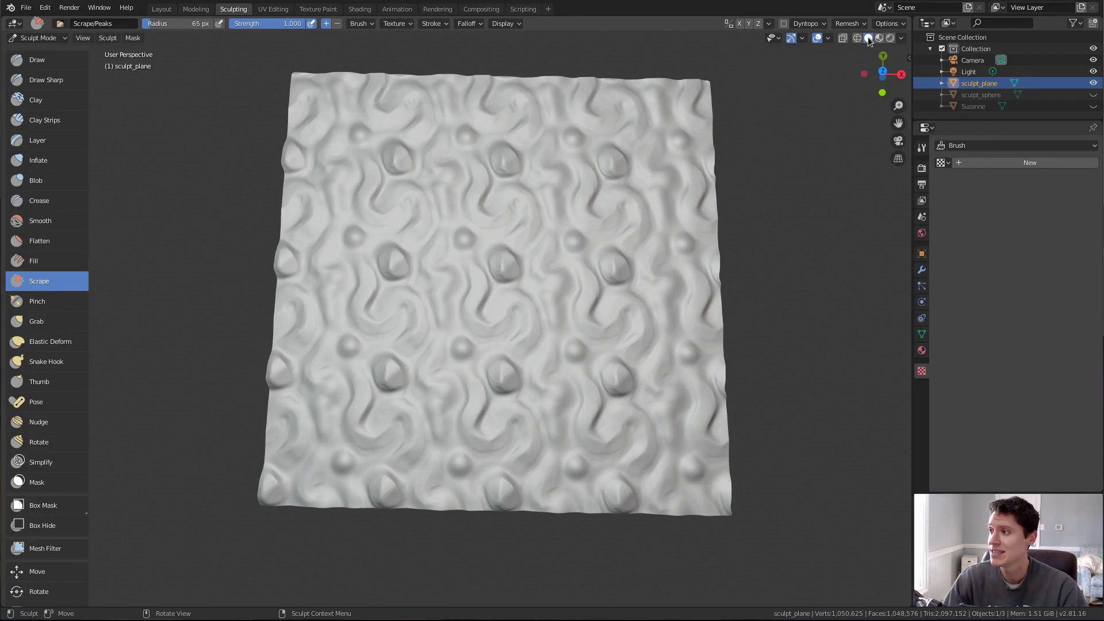
{"action": "left_click", "coordinate": [901, 38]}
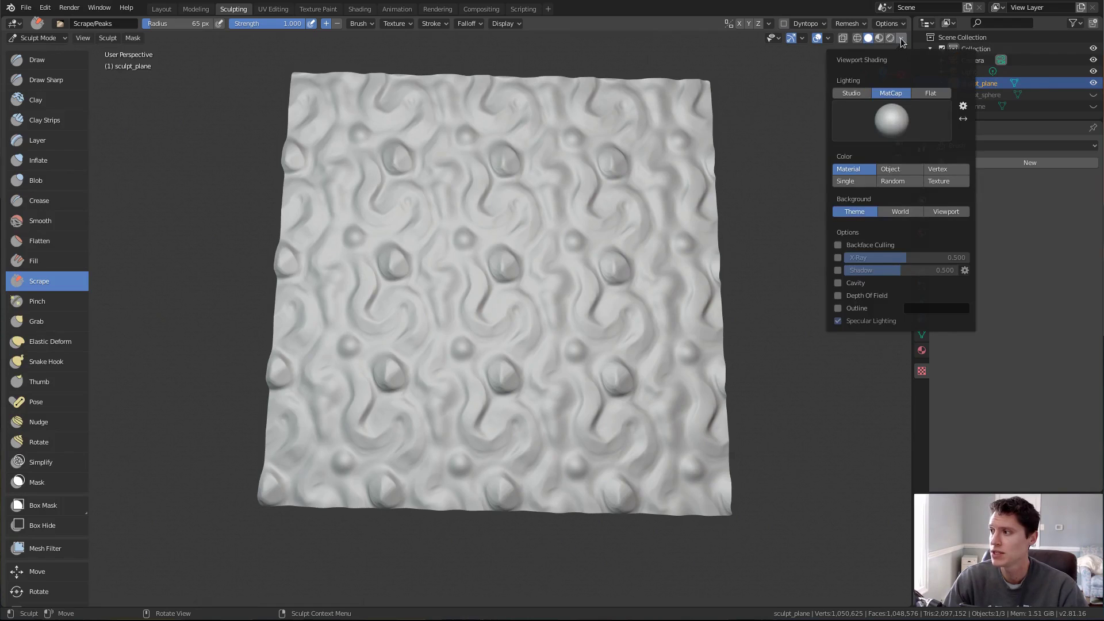
{"action": "left_click", "coordinate": [862, 94]}
{"action": "left_click", "coordinate": [891, 95]}
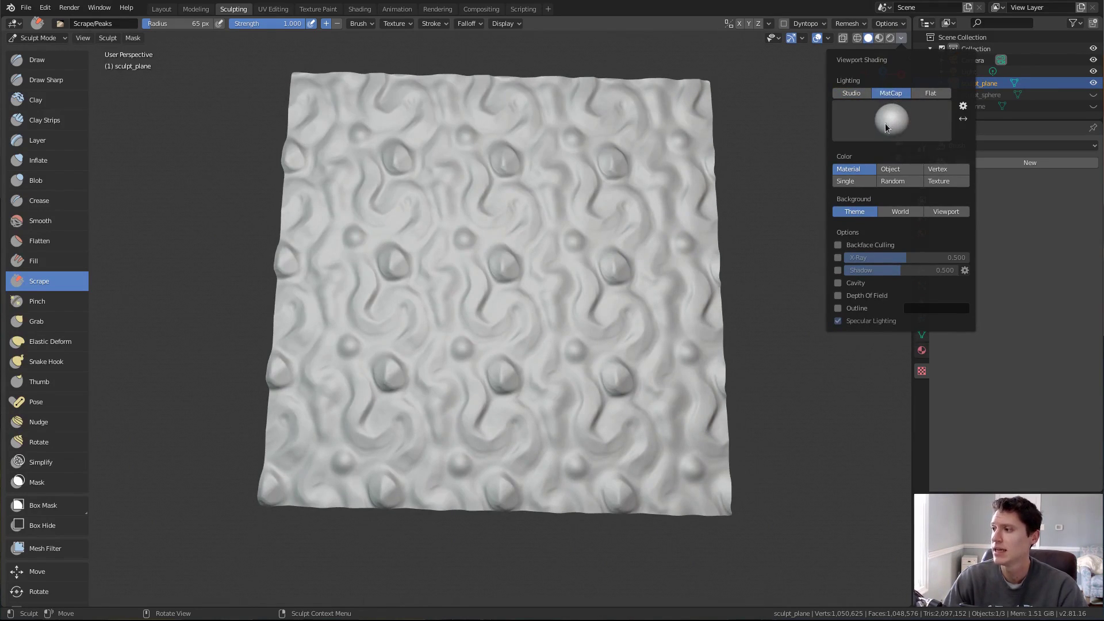
{"action": "left_click", "coordinate": [892, 118]}
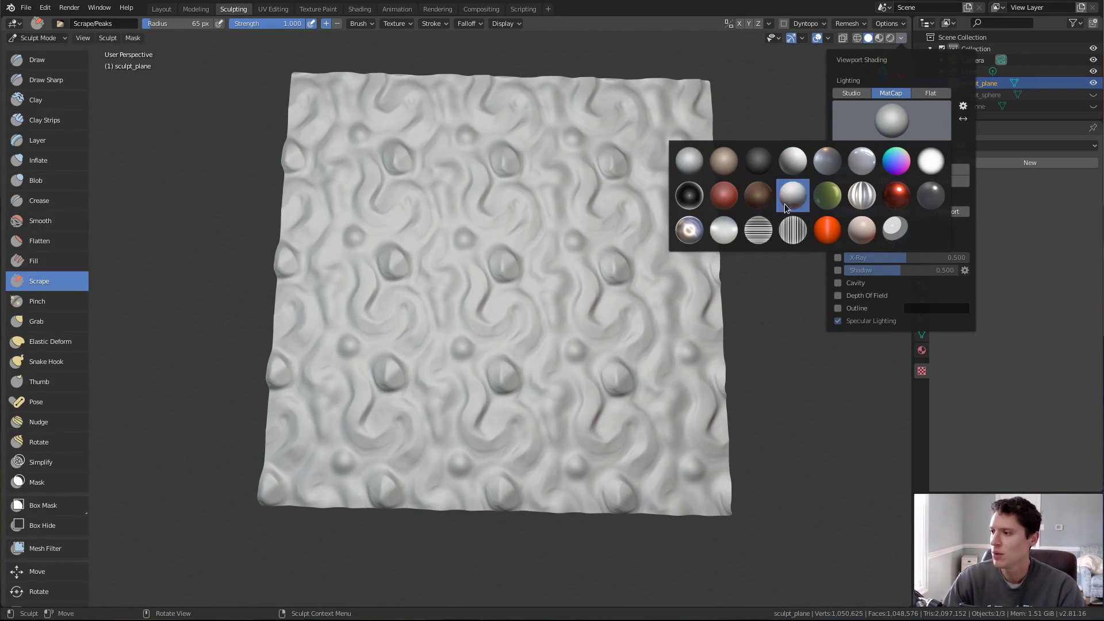
{"action": "left_click", "coordinate": [829, 195]}
Step: Change the viewport MatCap from green to the shiny silver sphere
{"action": "mouse_move", "coordinate": [732, 190]}
{"action": "middle_mouse_down"}
{"action": "mouse_move", "coordinate": [584, 208]}
{"action": "mouse_move", "coordinate": [624, 195]}
{"action": "middle_mouse_up"}
{"action": "middle_click_drag", "start_coordinate": [561, 224], "coordinate": [508, 276]}
{"action": "scroll", "coordinate": [615, 244], "scroll_direction": "up", "scroll_amount": 4}
{"action": "scroll", "coordinate": [593, 215], "scroll_direction": "down", "scroll_amount": 5}
{"action": "middle_click_drag", "start_coordinate": [559, 192], "coordinate": [629, 192], "text": "shift"}
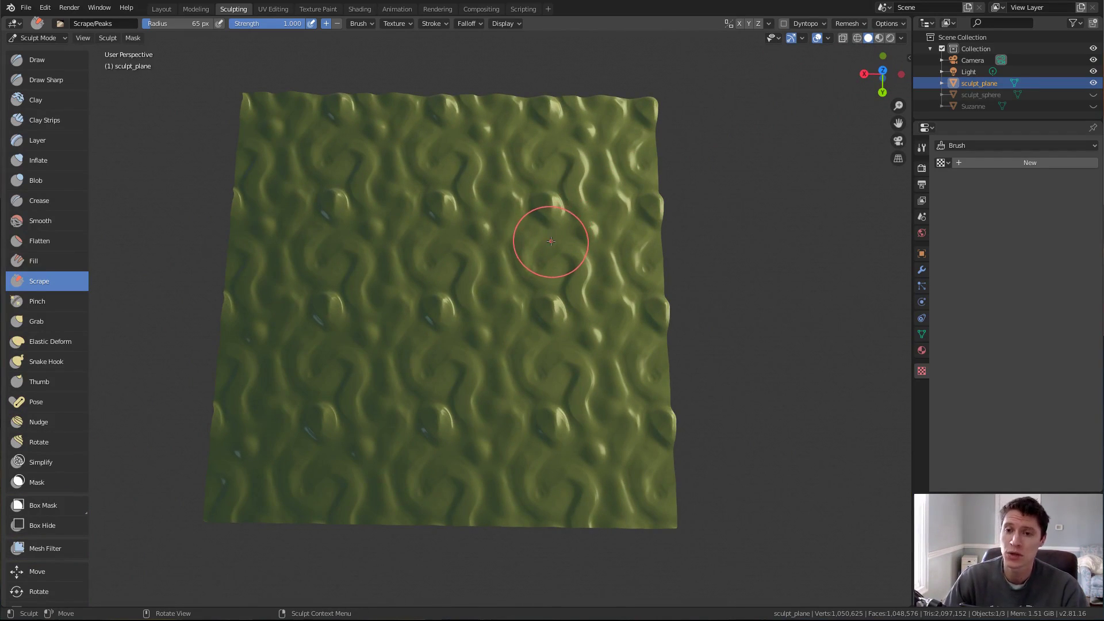
{"action": "middle_click_drag", "start_coordinate": [542, 253], "coordinate": [695, 178]}
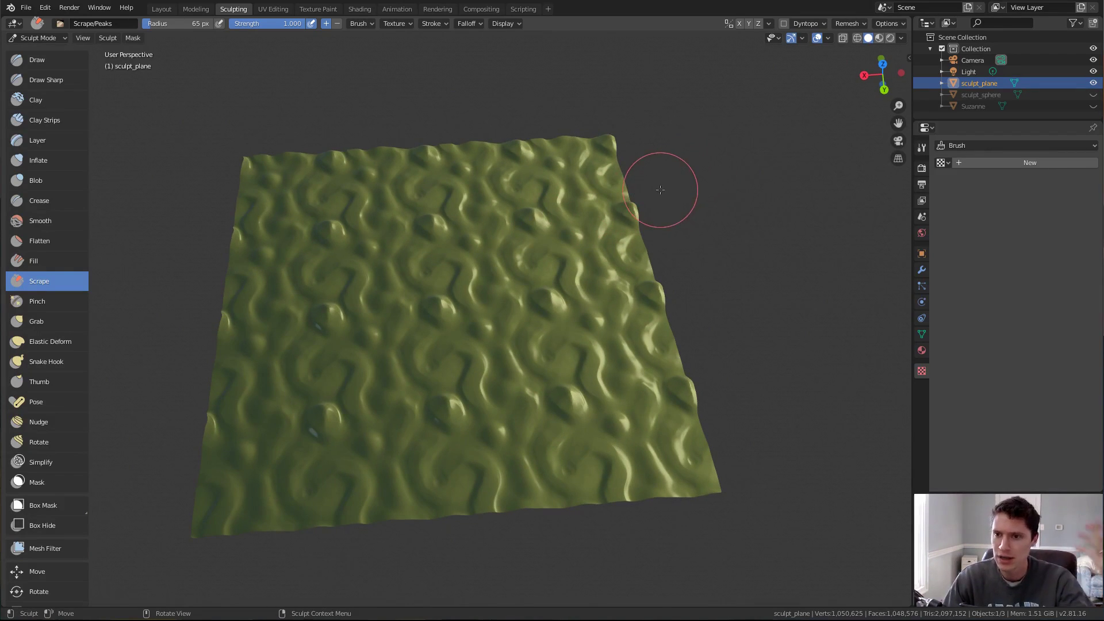
{"action": "left_click", "coordinate": [901, 38]}
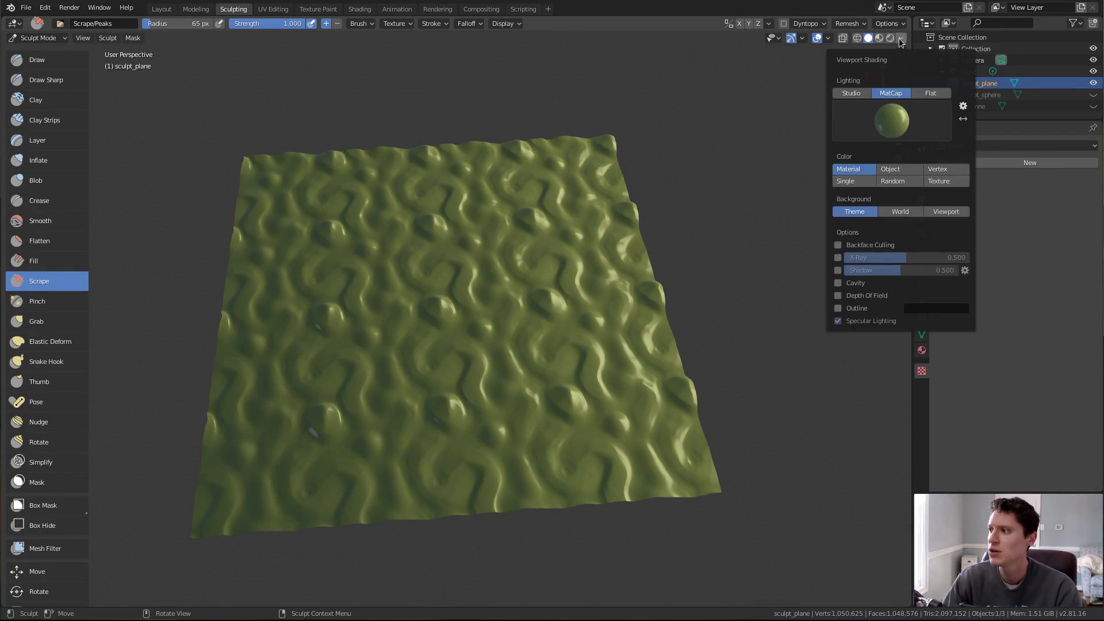
{"action": "left_click", "coordinate": [882, 122]}
{"action": "left_click", "coordinate": [861, 161]}
Step: Set the Scrape radius to 57 px and flatten a single patch of ridges near the middle of the plane
{"action": "mouse_move", "coordinate": [712, 198]}
{"action": "middle_mouse_down"}
{"action": "mouse_move", "coordinate": [658, 201]}
{"action": "mouse_move", "coordinate": [444, 320]}
{"action": "middle_mouse_up"}
{"action": "key", "text": "f"}
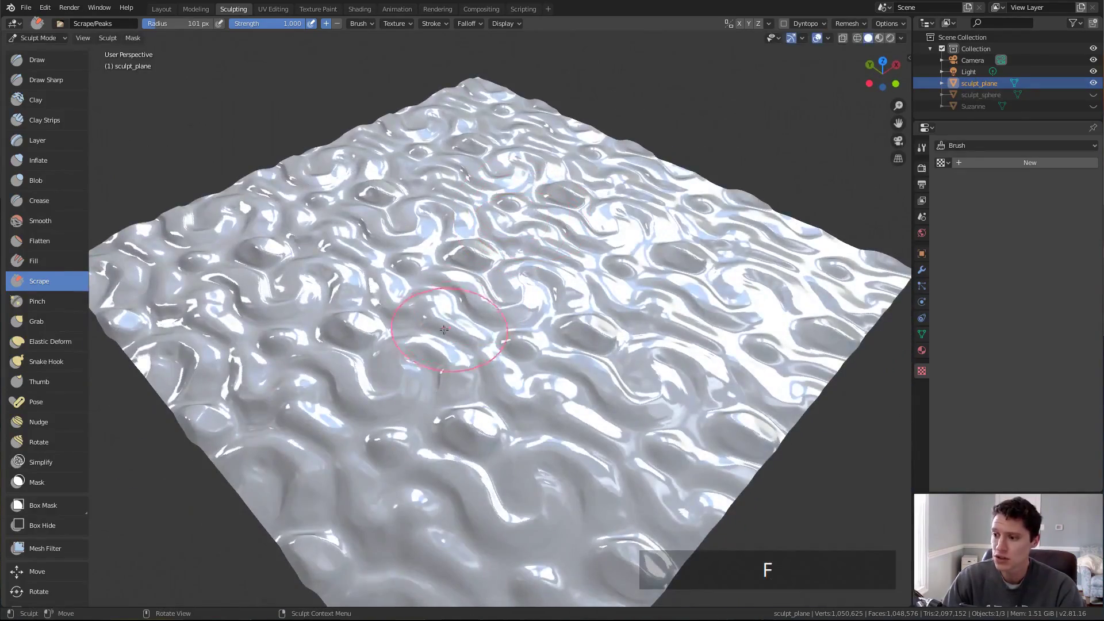
{"action": "scroll", "coordinate": [455, 356], "scroll_direction": "up", "scroll_amount": 4}
{"action": "key", "text": "f"}
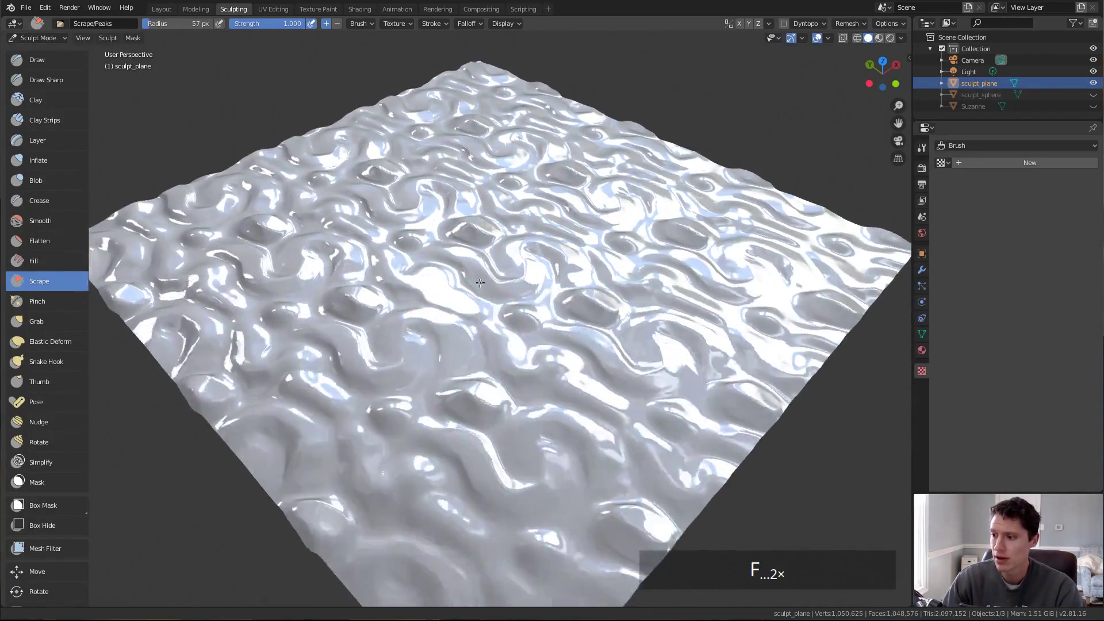
{"action": "left_click", "coordinate": [514, 343]}
Step: Change the viewport MatCap to the matte beige clay sphere
{"action": "scroll", "coordinate": [538, 315], "scroll_direction": "down", "scroll_amount": 5}
{"action": "middle_click_drag", "start_coordinate": [613, 197], "coordinate": [698, 156]}
{"action": "left_click", "coordinate": [901, 38]}
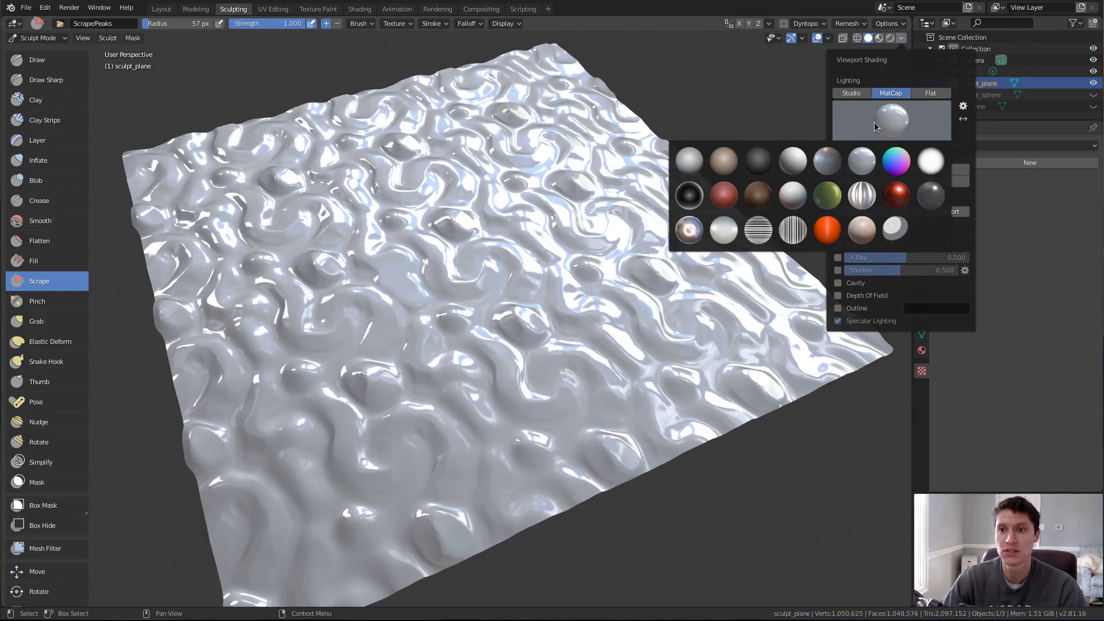
{"action": "left_click", "coordinate": [728, 163]}
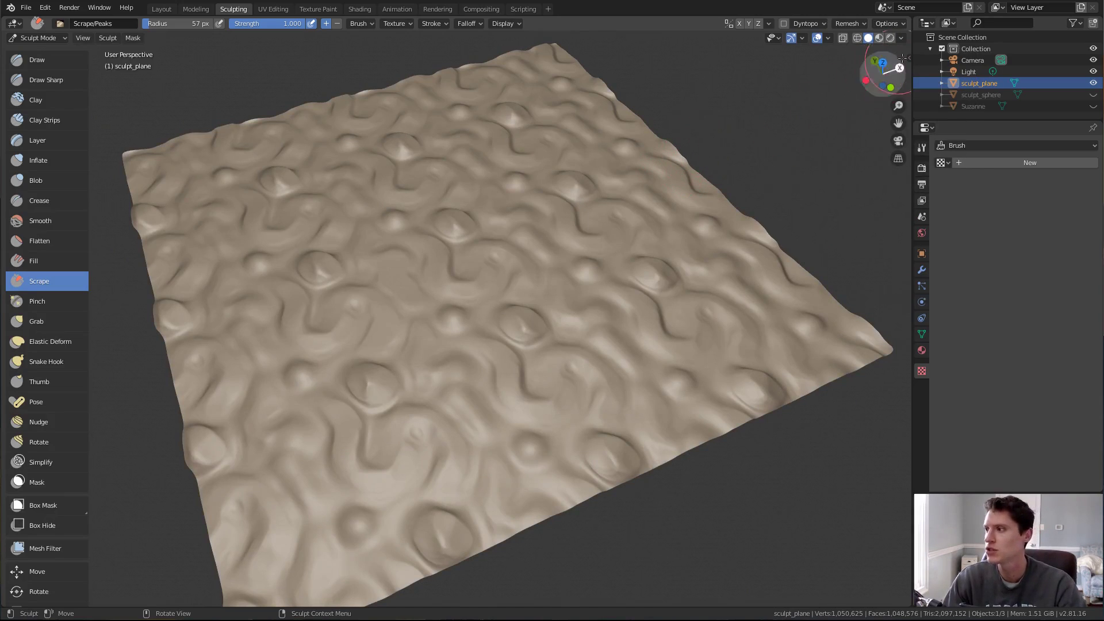
Step: Change the viewport MatCap to the glossy red sphere
{"action": "left_click", "coordinate": [901, 38]}
{"action": "left_click", "coordinate": [885, 121]}
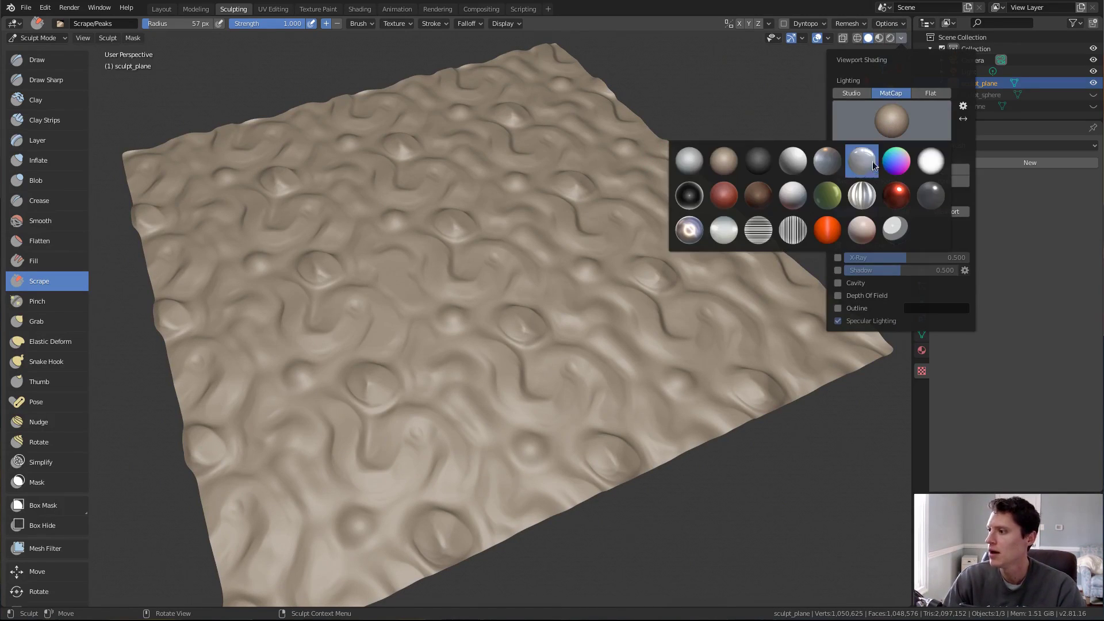
{"action": "left_click", "coordinate": [895, 198]}
Step: Adjust the Scrape radius to 61 px and scrape back and forth over the flattened patch near the plane's middle
{"action": "middle_click_drag", "start_coordinate": [575, 219], "coordinate": [557, 244]}
{"action": "key", "text": "f"}
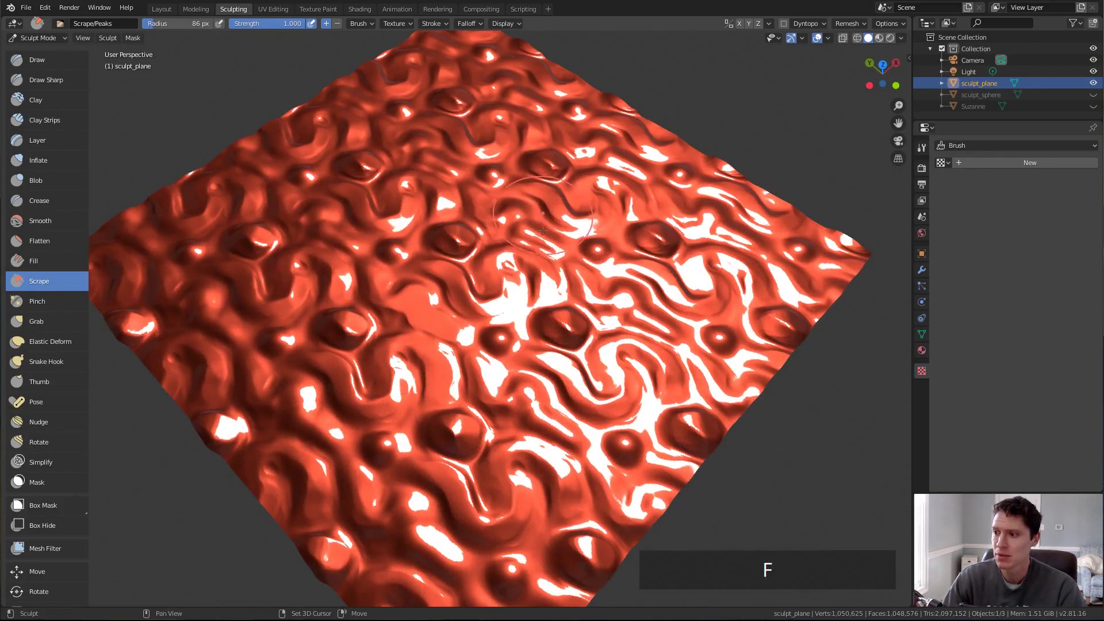
{"action": "left_click", "coordinate": [547, 219]}
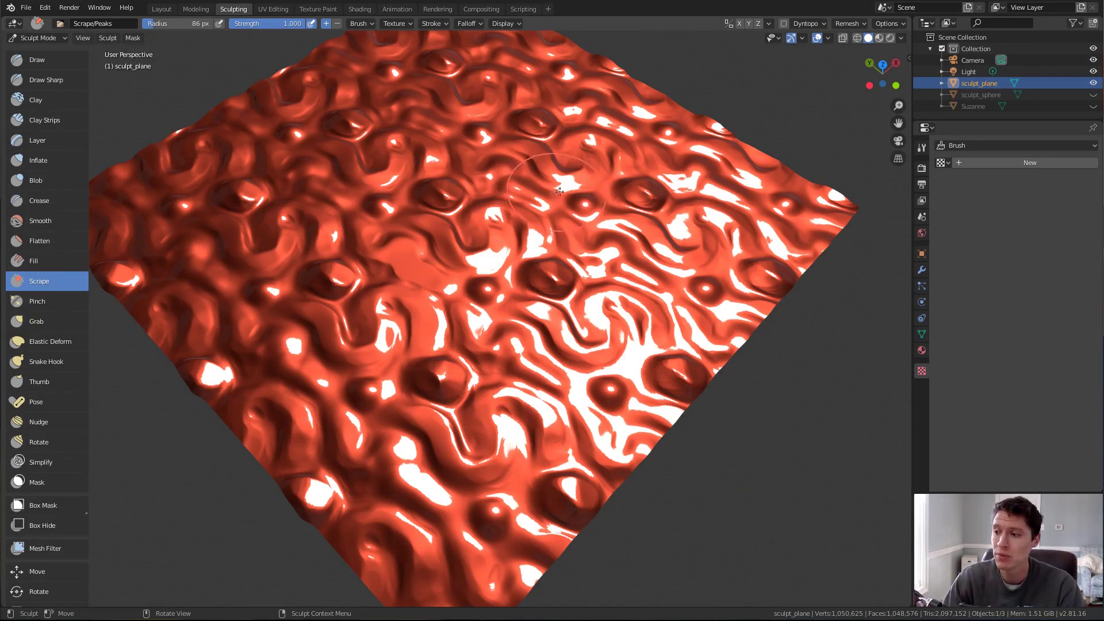
{"action": "mouse_move", "coordinate": [509, 256]}
{"action": "middle_mouse_down"}
{"action": "mouse_move", "coordinate": [515, 226]}
{"action": "mouse_move", "coordinate": [555, 230]}
{"action": "middle_mouse_up"}
{"action": "key", "text": "f"}
{"action": "left_click", "coordinate": [463, 244]}
{"action": "scroll", "coordinate": [439, 287], "scroll_direction": "up", "scroll_amount": 2}
{"action": "key", "text": "f"}
{"action": "left_click", "coordinate": [419, 282]}
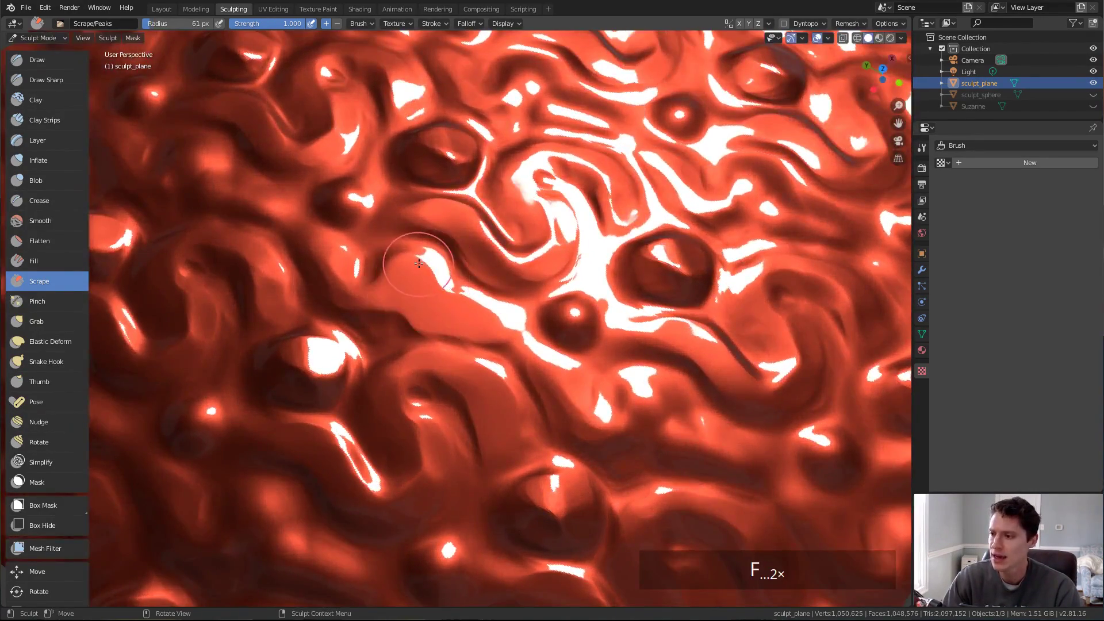
{"action": "scroll", "coordinate": [425, 258], "scroll_direction": "up", "scroll_amount": 1}
{"action": "mouse_move", "coordinate": [427, 253]}
{"action": "left_mouse_down"}
{"action": "mouse_move", "coordinate": [417, 263]}
{"action": "mouse_move", "coordinate": [506, 319]}
{"action": "mouse_move", "coordinate": [373, 235]}
{"action": "mouse_move", "coordinate": [340, 247]}
{"action": "left_mouse_up"}
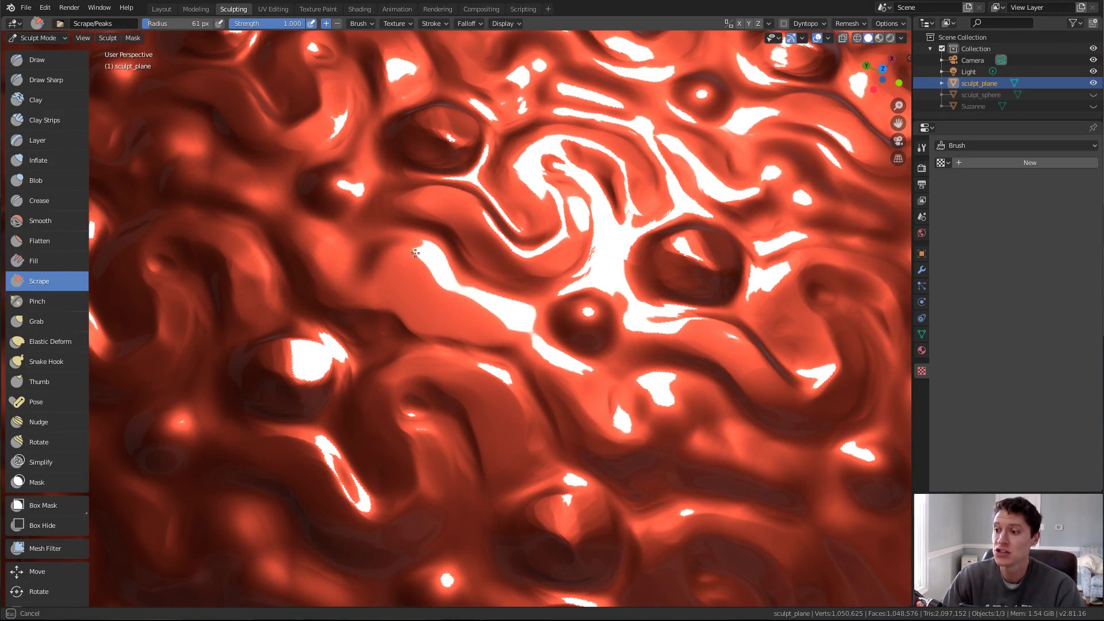
{"action": "left_click_drag", "start_coordinate": [393, 276], "coordinate": [489, 239]}
Step: Change the viewport MatCap to the black-and-white horizontal stripes sphere to inspect the whole sculpted plane
{"action": "scroll", "coordinate": [574, 230], "scroll_direction": "down", "scroll_amount": 5}
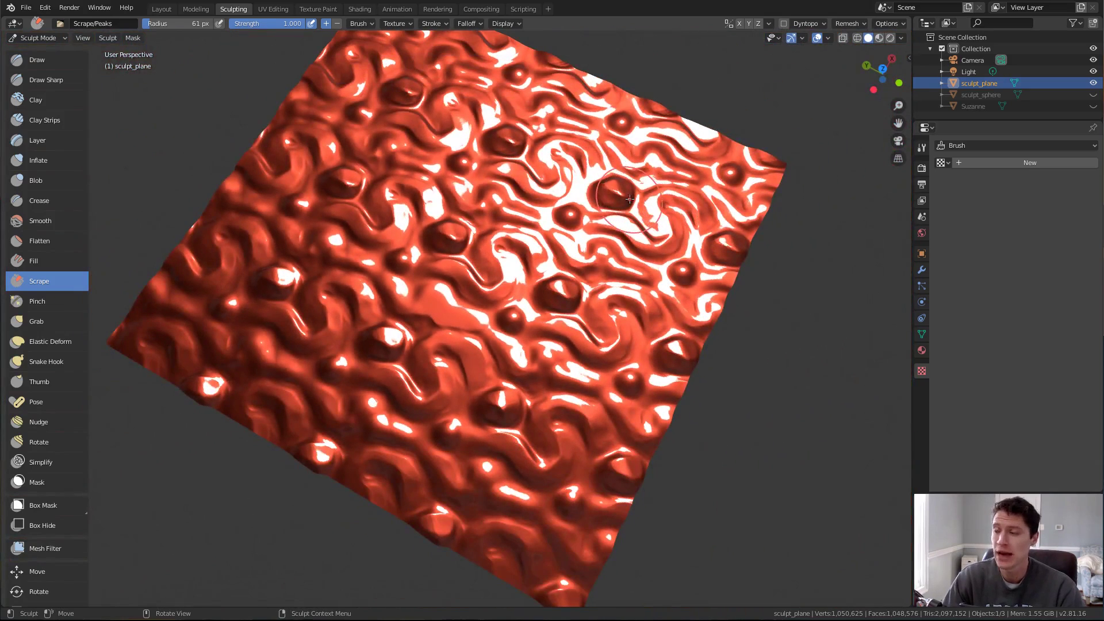
{"action": "left_click", "coordinate": [901, 38]}
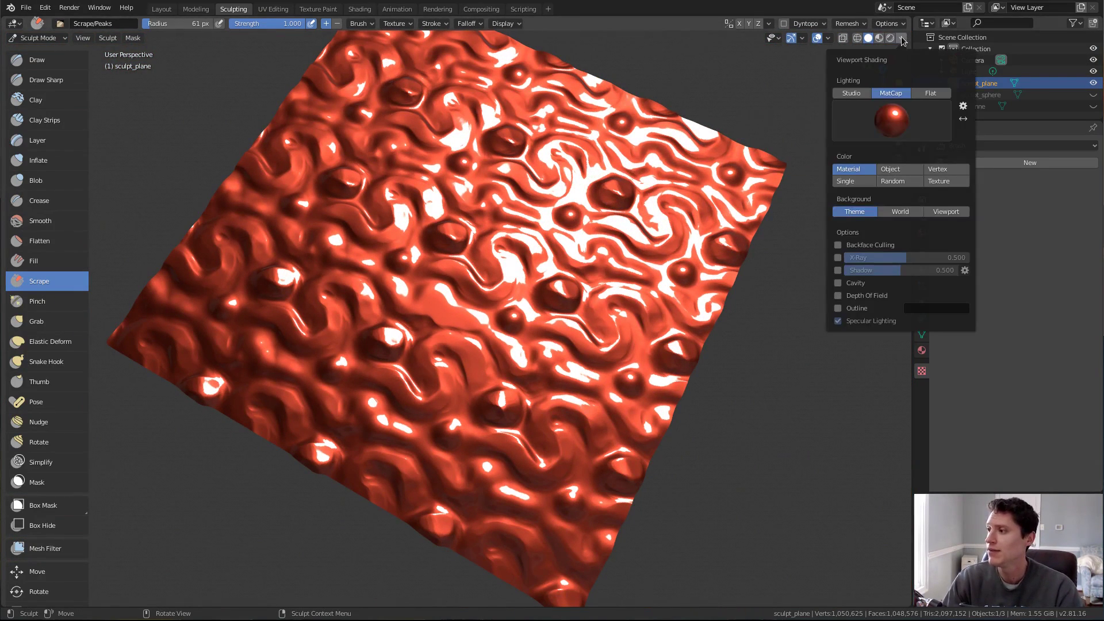
{"action": "left_click", "coordinate": [891, 137]}
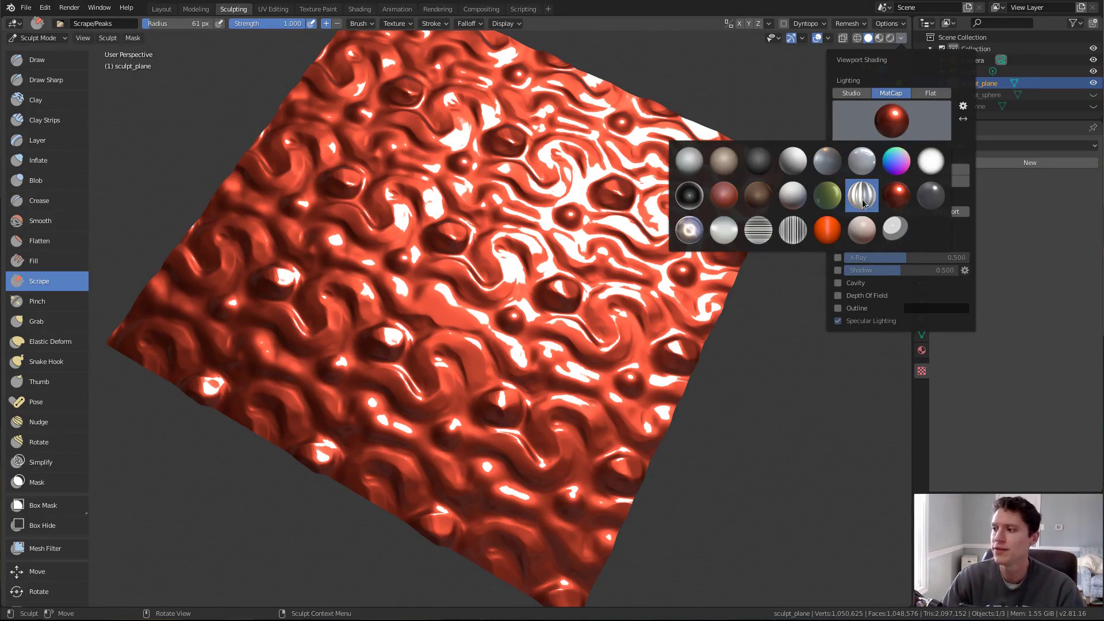
{"action": "left_click", "coordinate": [760, 232]}
{"action": "middle_click_drag", "start_coordinate": [506, 234], "coordinate": [489, 256]}
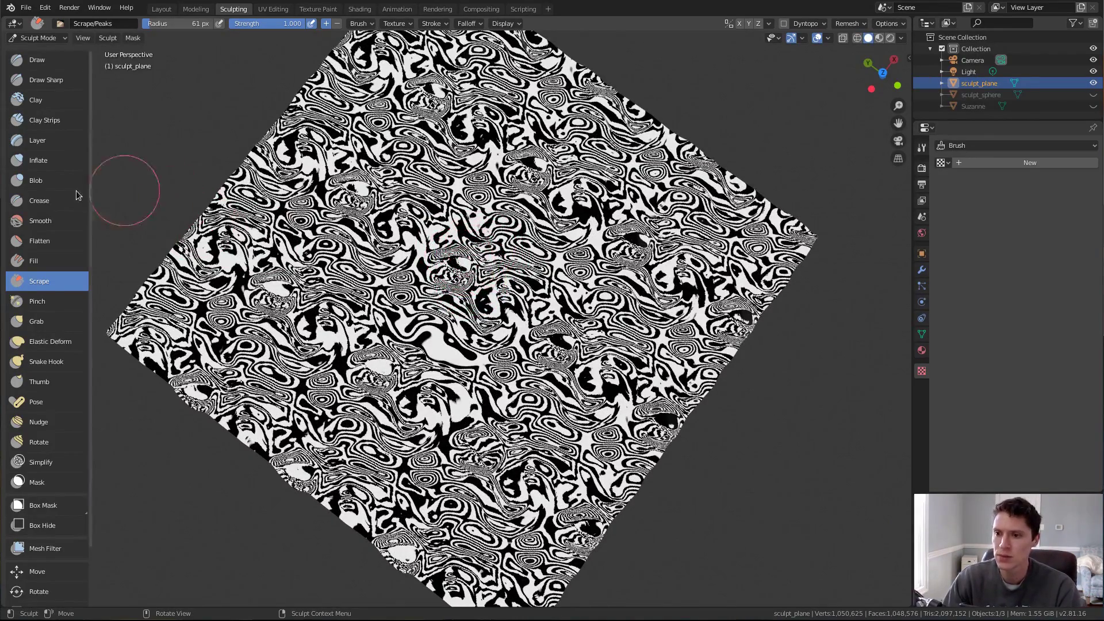
Step: Set the Scrape radius to 86 px and, at strength 1.000, flatten a larger round patch near the plane's middle
{"action": "key", "text": "f"}
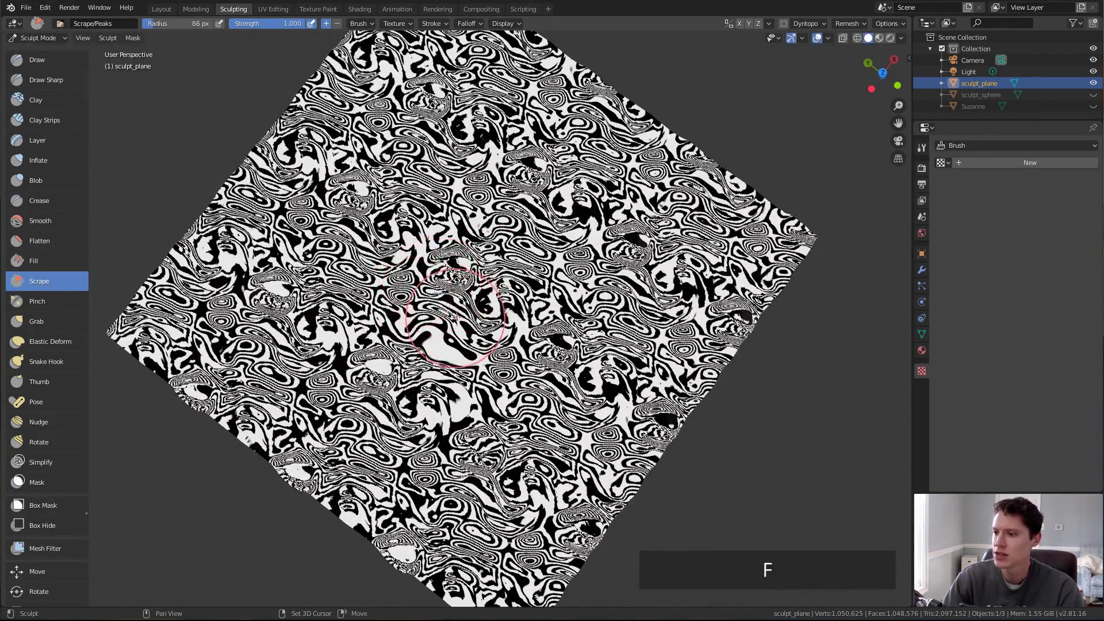
{"action": "key", "text": "shift+f"}
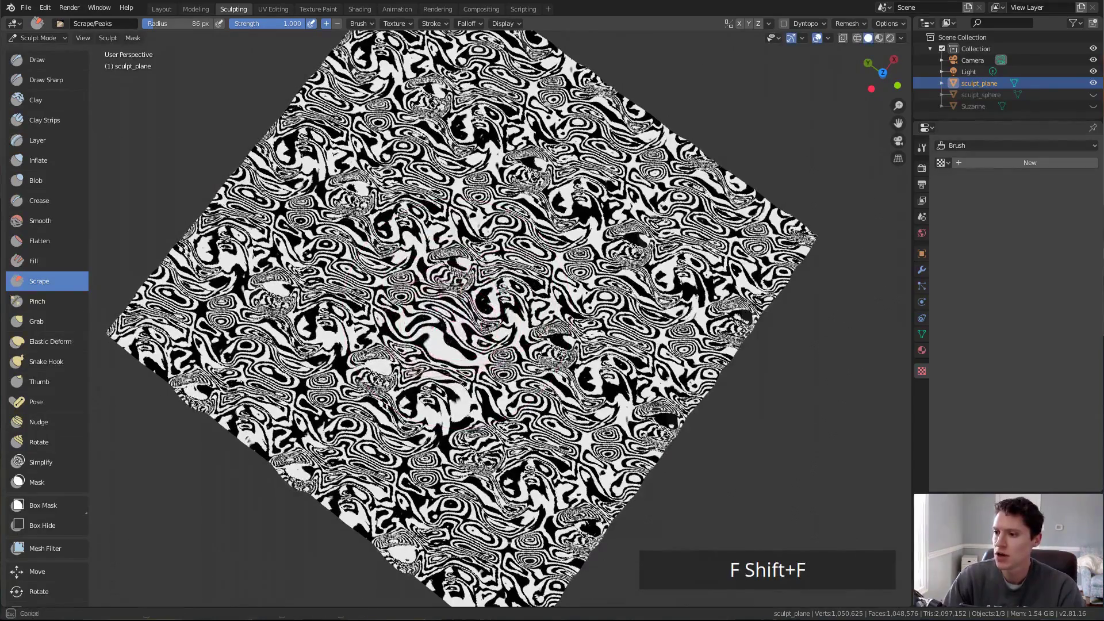
{"action": "mouse_move", "coordinate": [425, 341]}
{"action": "left_mouse_down"}
{"action": "mouse_move", "coordinate": [454, 322]}
{"action": "mouse_move", "coordinate": [425, 334]}
{"action": "left_mouse_up"}
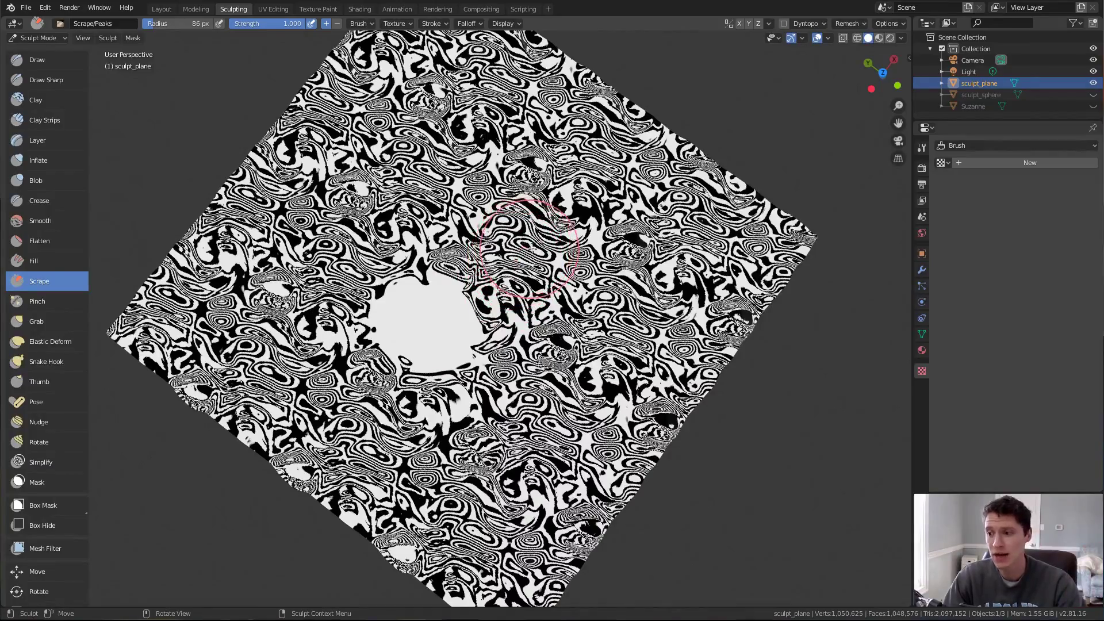
{"action": "mouse_move", "coordinate": [517, 274]}
{"action": "middle_mouse_down"}
{"action": "mouse_move", "coordinate": [477, 184]}
{"action": "mouse_move", "coordinate": [493, 208]}
{"action": "middle_mouse_up"}
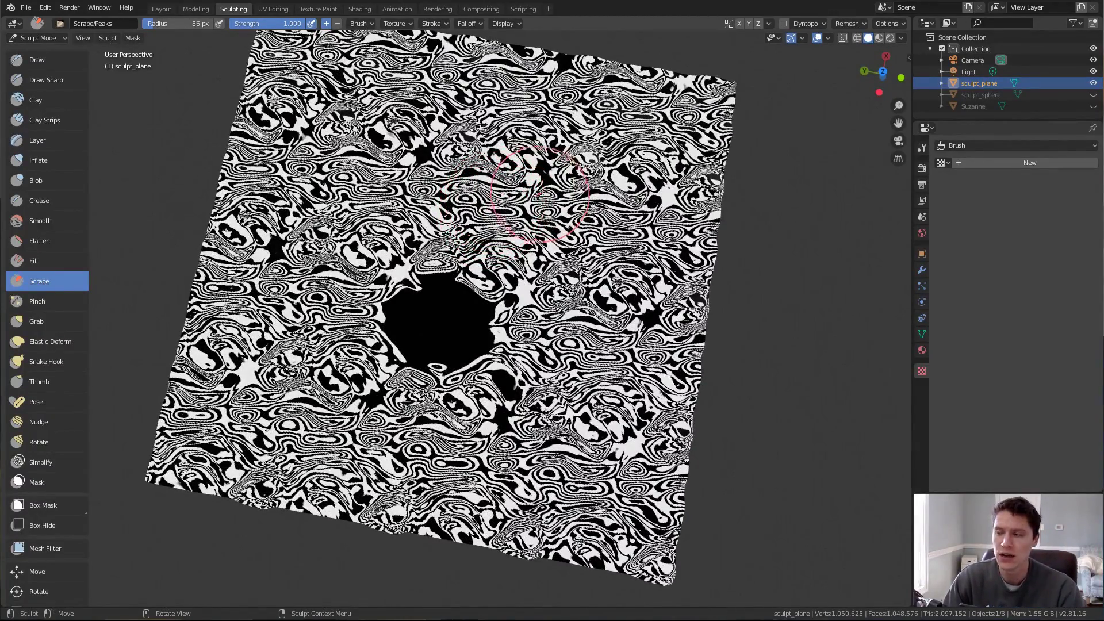
Step: Change the viewport MatCap to the shiny pearl sphere and view the plane from another angle
{"action": "left_click", "coordinate": [900, 38]}
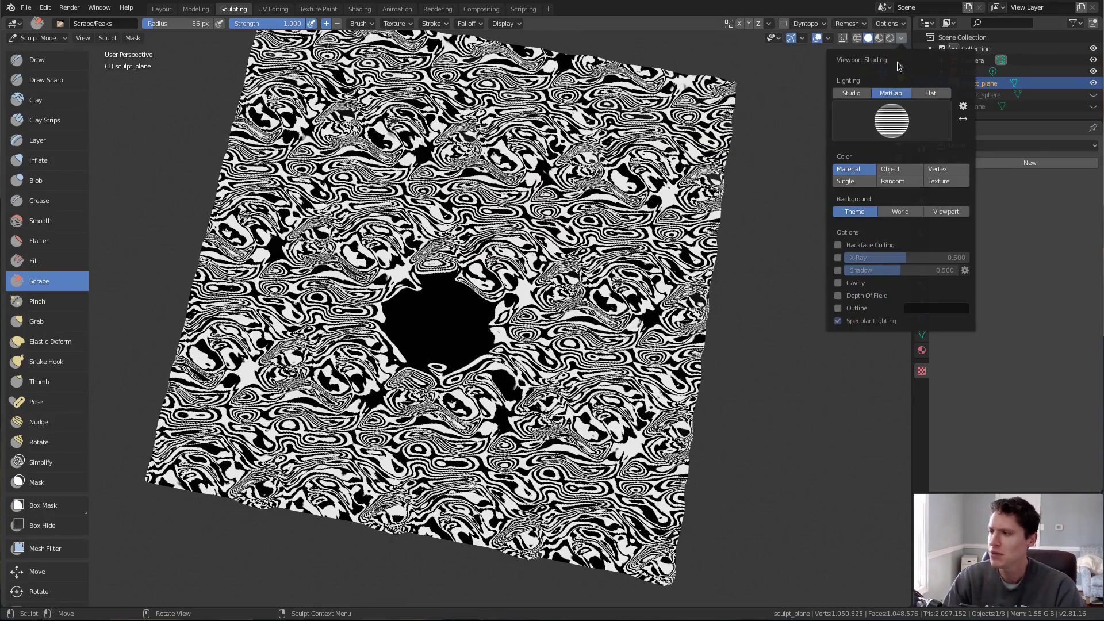
{"action": "left_click", "coordinate": [891, 121]}
{"action": "left_click", "coordinate": [698, 226]}
{"action": "mouse_move", "coordinate": [592, 201]}
{"action": "middle_mouse_down"}
{"action": "mouse_move", "coordinate": [581, 216]}
{"action": "mouse_move", "coordinate": [448, 239]}
{"action": "mouse_move", "coordinate": [495, 226]}
{"action": "middle_mouse_up"}
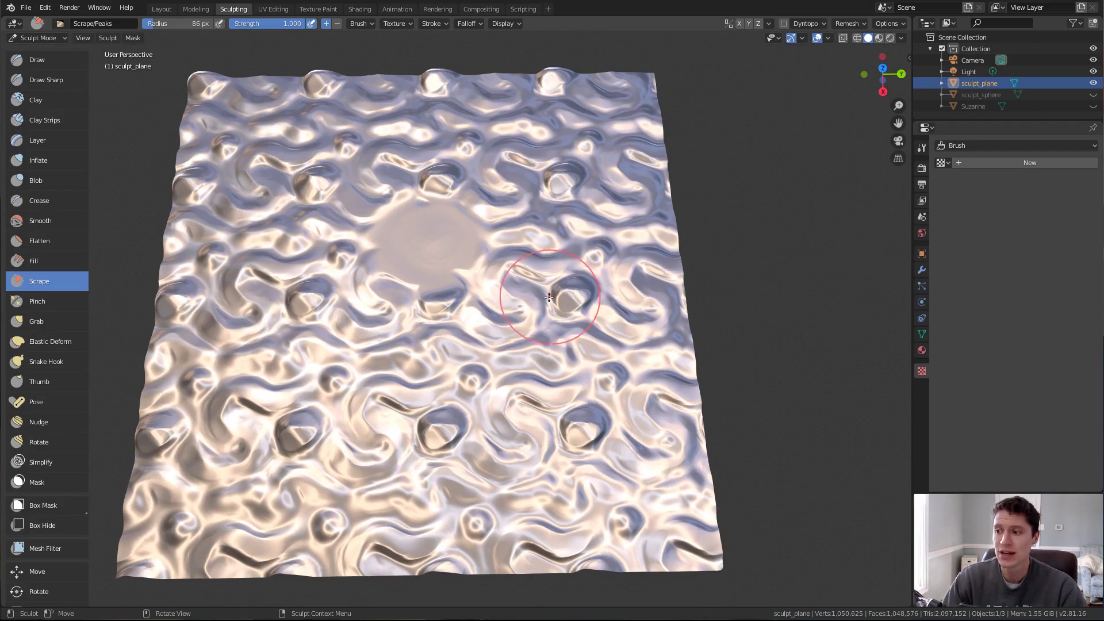
Step: Change the viewport MatCap to the plain light grey sphere and inspect the flattened patch from several angles
{"action": "left_click", "coordinate": [900, 38]}
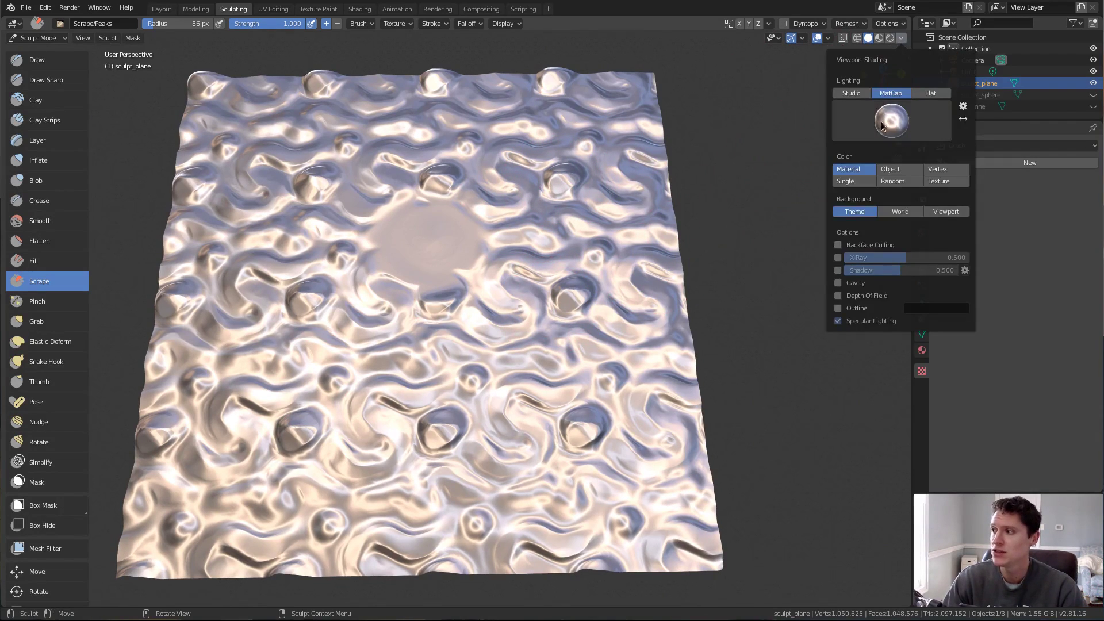
{"action": "left_click", "coordinate": [882, 119]}
{"action": "left_click", "coordinate": [693, 167]}
{"action": "mouse_move", "coordinate": [644, 198]}
{"action": "middle_mouse_down"}
{"action": "mouse_move", "coordinate": [518, 271]}
{"action": "mouse_move", "coordinate": [508, 249]}
{"action": "middle_mouse_up"}
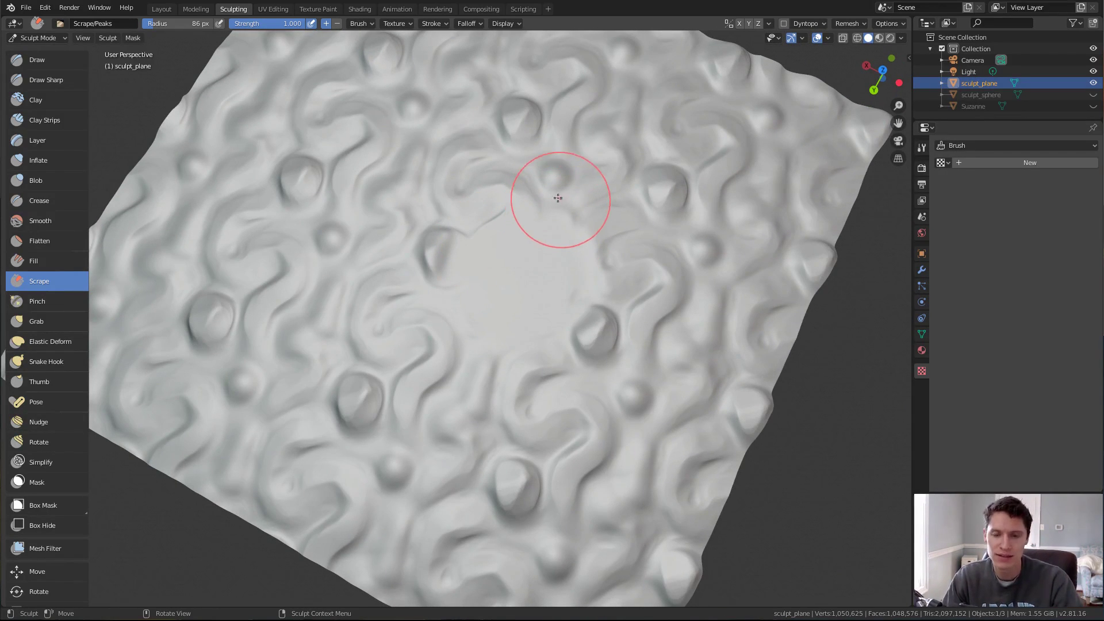
{"action": "middle_click_drag", "start_coordinate": [558, 219], "coordinate": [553, 215]}
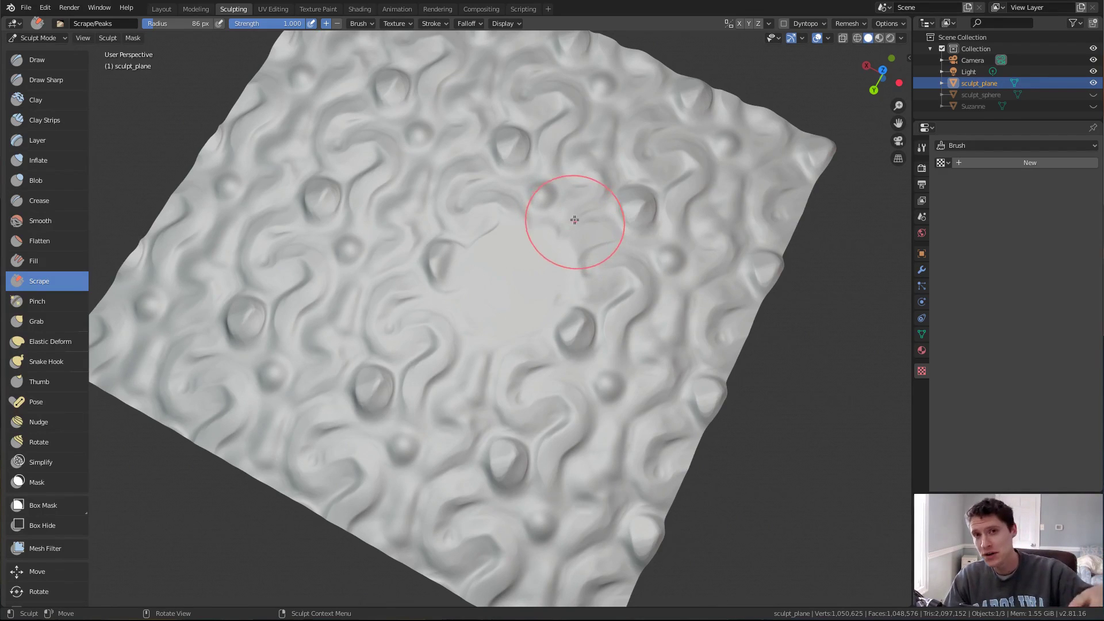
{"action": "mouse_move", "coordinate": [554, 216]}
{"action": "middle_mouse_down"}
{"action": "mouse_move", "coordinate": [801, 283]}
{"action": "mouse_move", "coordinate": [687, 299]}
{"action": "mouse_move", "coordinate": [695, 320]}
{"action": "middle_mouse_up"}
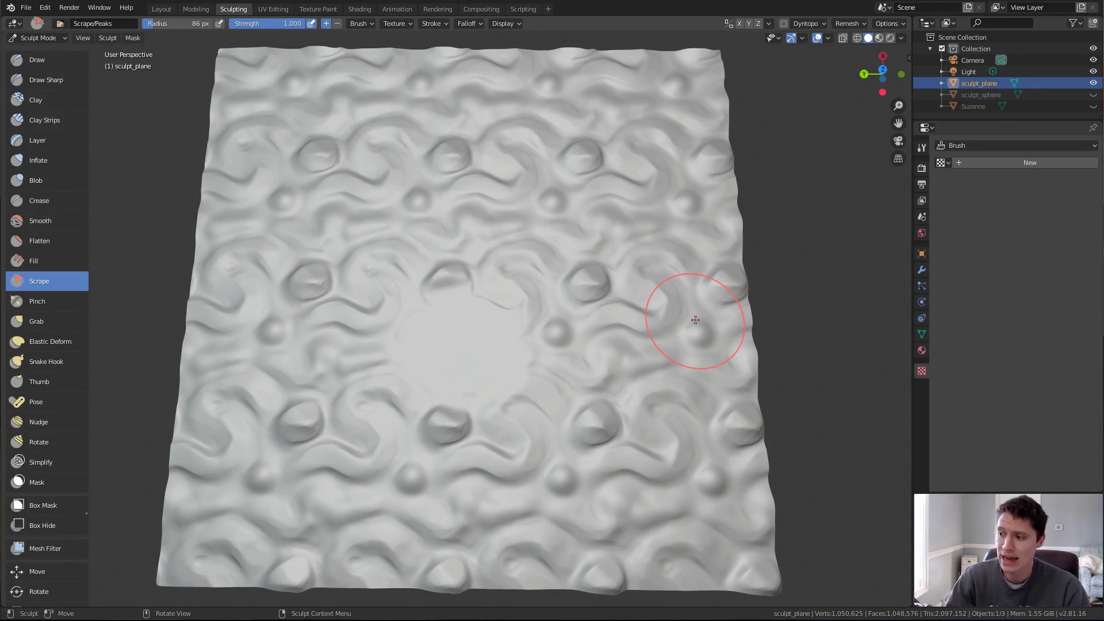